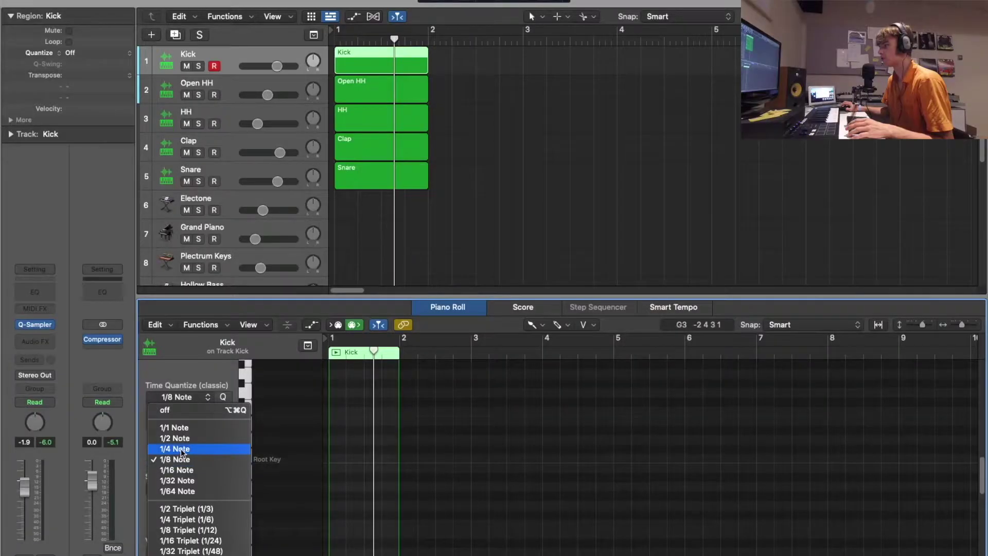
# Extend the five drum regions to eight bars and fill the Kick region with 1/4-note hits on C3
pyautogui.click(170, 448)
pyautogui.moveTo(445, 196); pyautogui.dragTo(871, 67)
pyautogui.press('z')
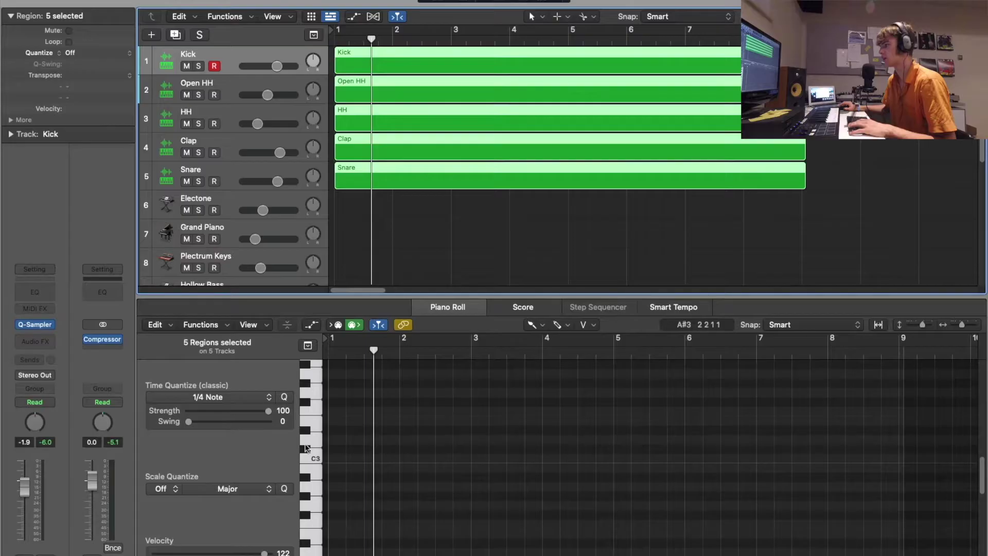
pyautogui.moveTo(334, 463); pyautogui.dragTo(484, 458)
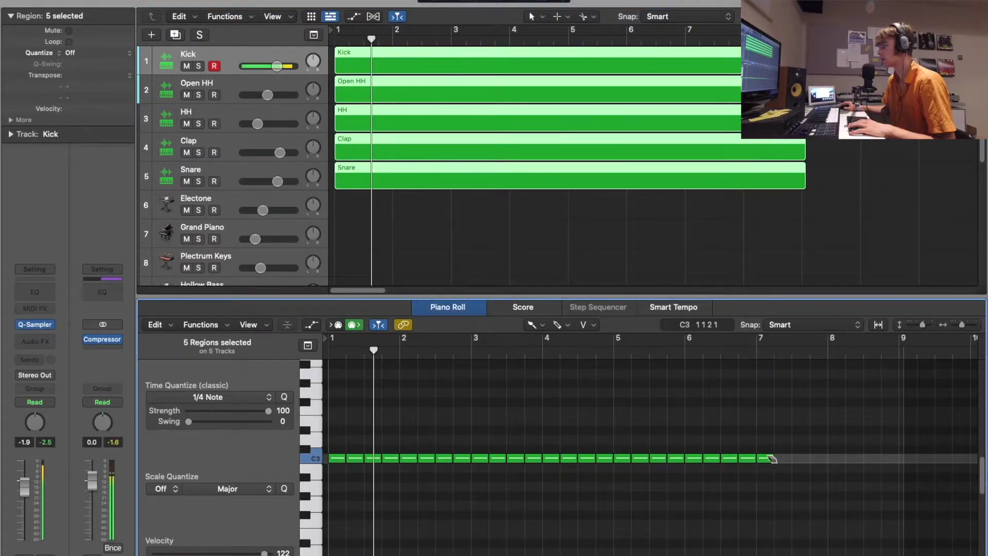
pyautogui.moveTo(896, 458); pyautogui.dragTo(897, 459)
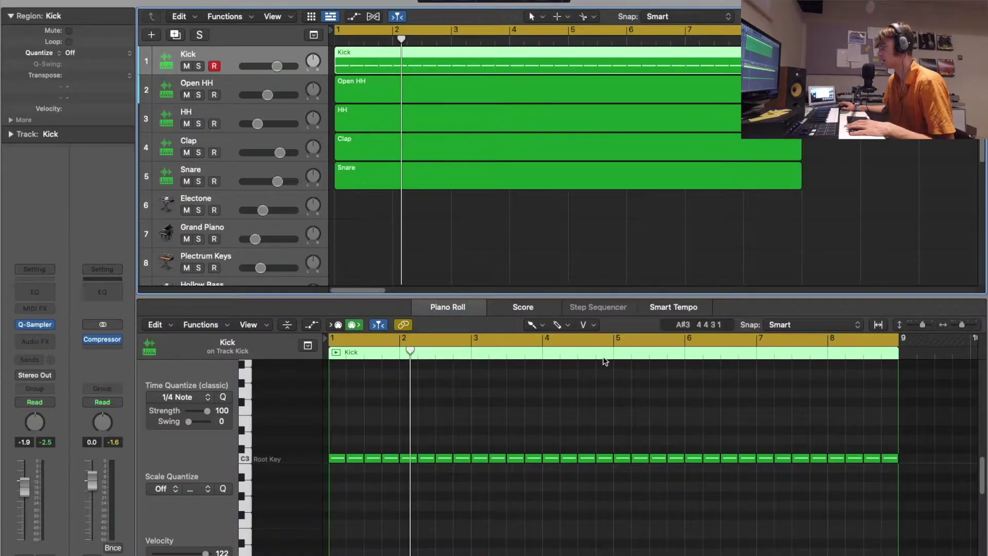
# Replace the kicks on beat 4 of bar 4 and beats 3 and 4 of bar 8 with 1/8-note hits
pyautogui.click(603, 356)
pyautogui.click(611, 458)
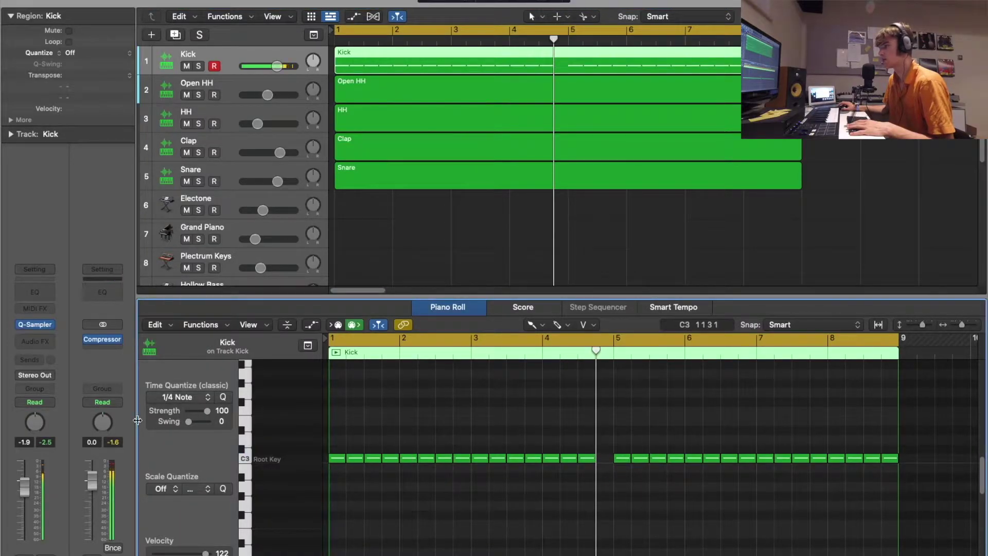
pyautogui.click(189, 400)
pyautogui.click(181, 461)
pyautogui.click(603, 460)
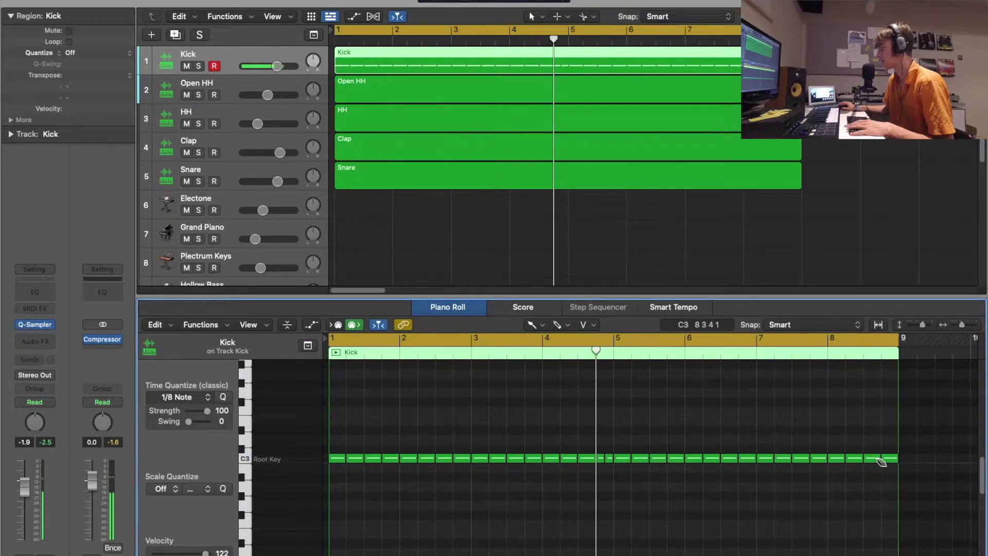
pyautogui.moveTo(876, 464); pyautogui.dragTo(901, 462)
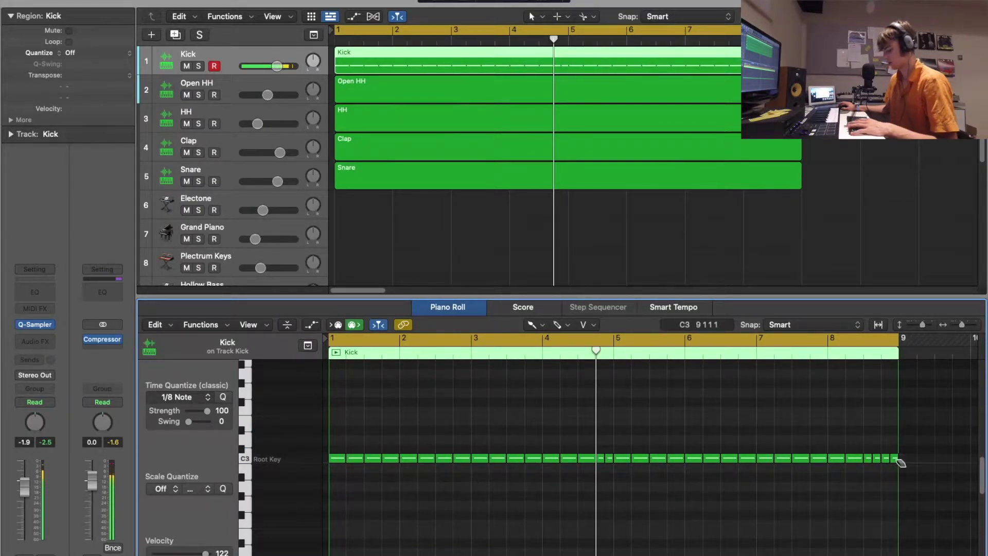
# Lower the velocity of the 1/8-note kick fills, to 90 at the end of bar 4 and 84 in bar 8
pyautogui.press('t')
pyautogui.press('t')
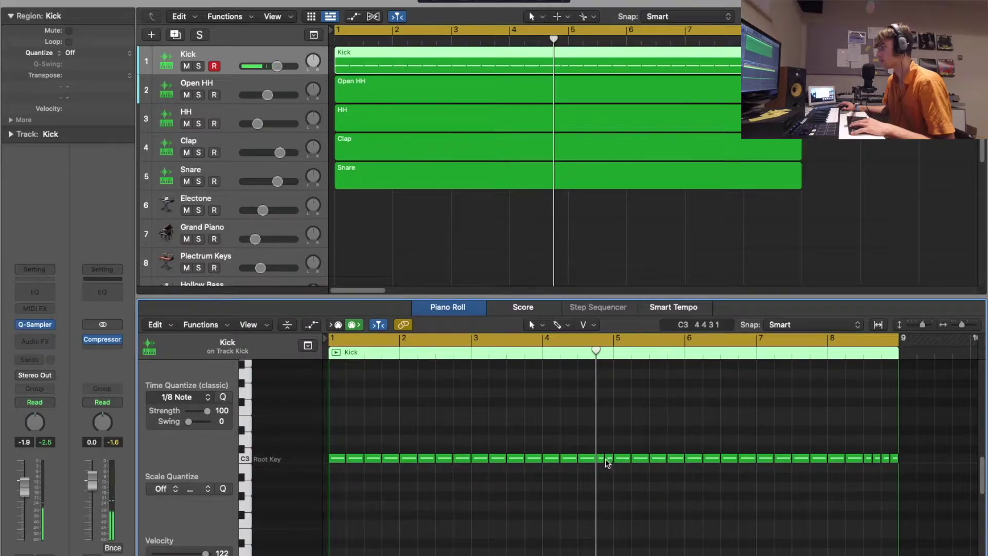
pyautogui.click(605, 460)
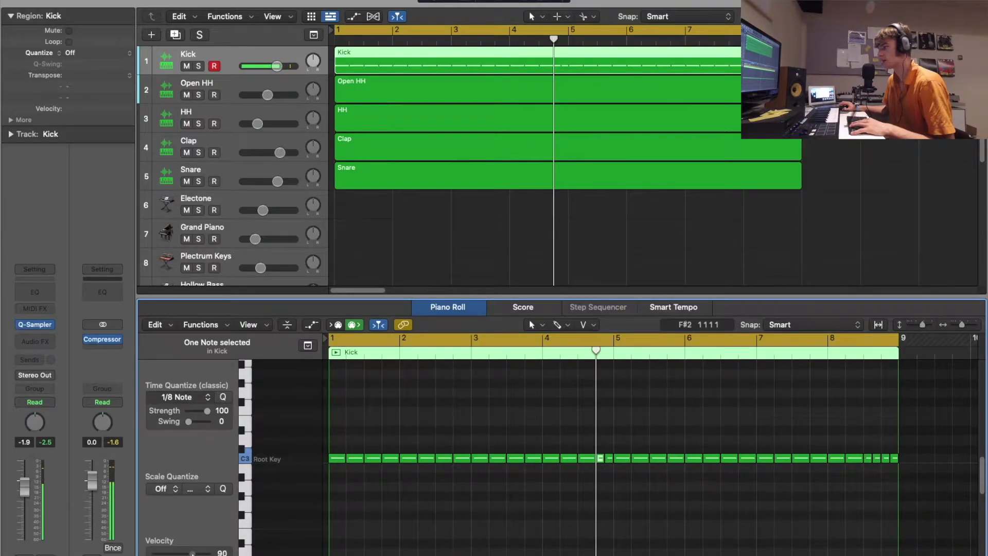
pyautogui.click(868, 459)
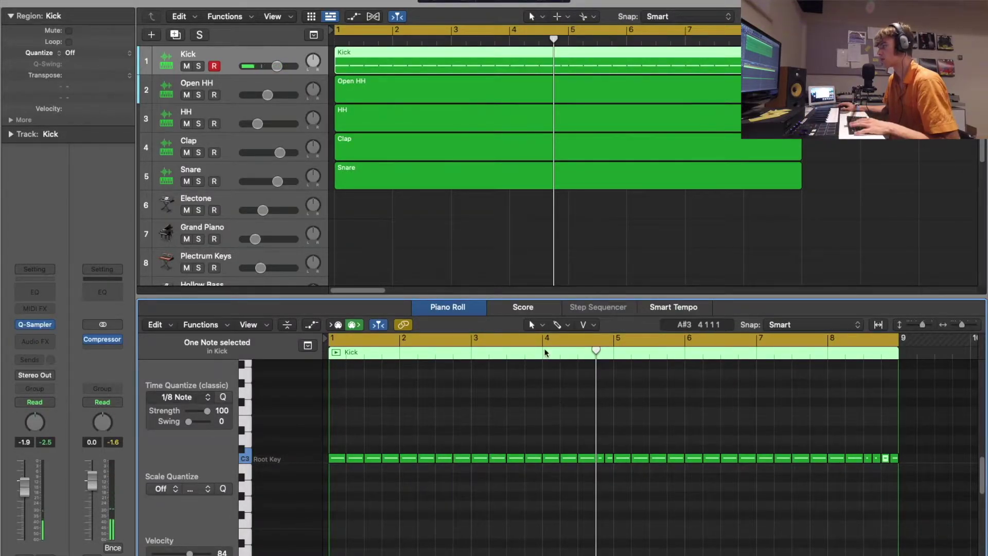
# Play back the kick fills from bar 4 and bar 8, leaving the cycle range switched on
pyautogui.click(545, 340)
pyautogui.click(541, 353)
pyautogui.press('space')
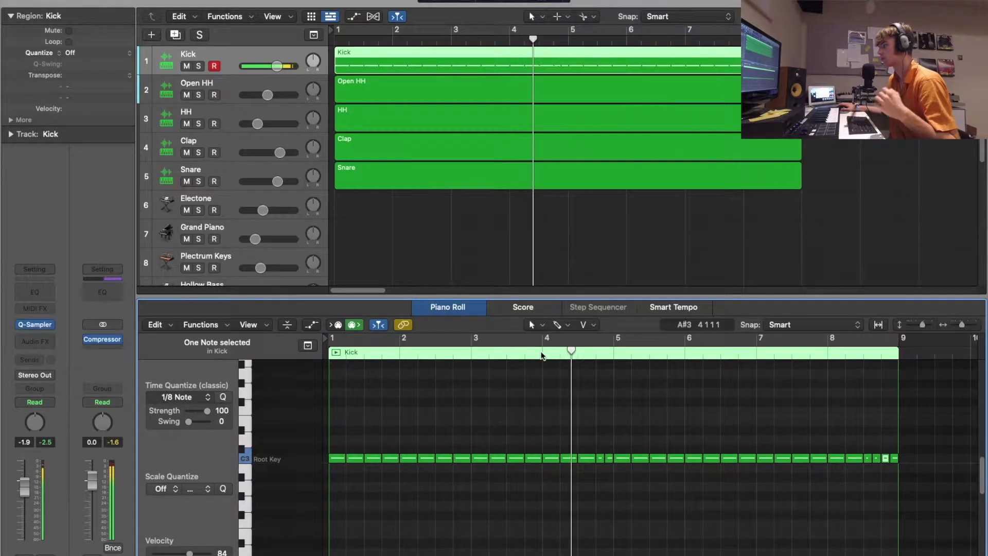
pyautogui.click(826, 354)
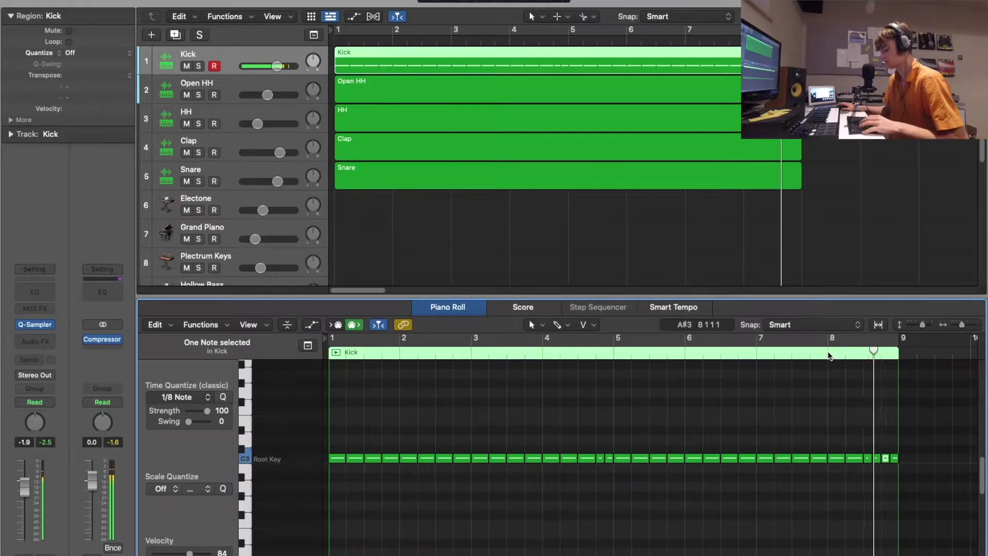
pyautogui.press('c')
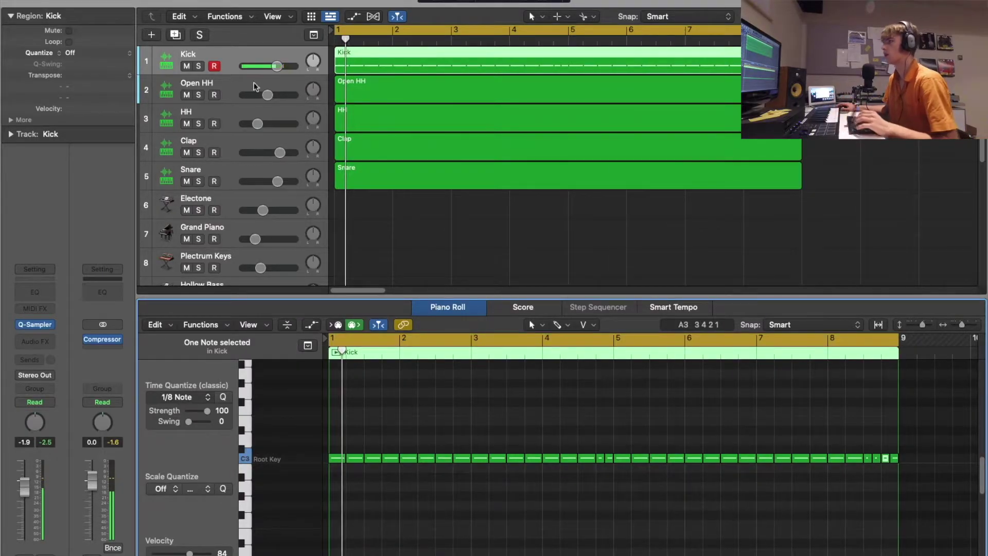
# Paint off-beat 1/8-note hits on C3 across bar 1 of the Open HH region with the Brush tool
pyautogui.click(354, 94)
pyautogui.click(534, 324)
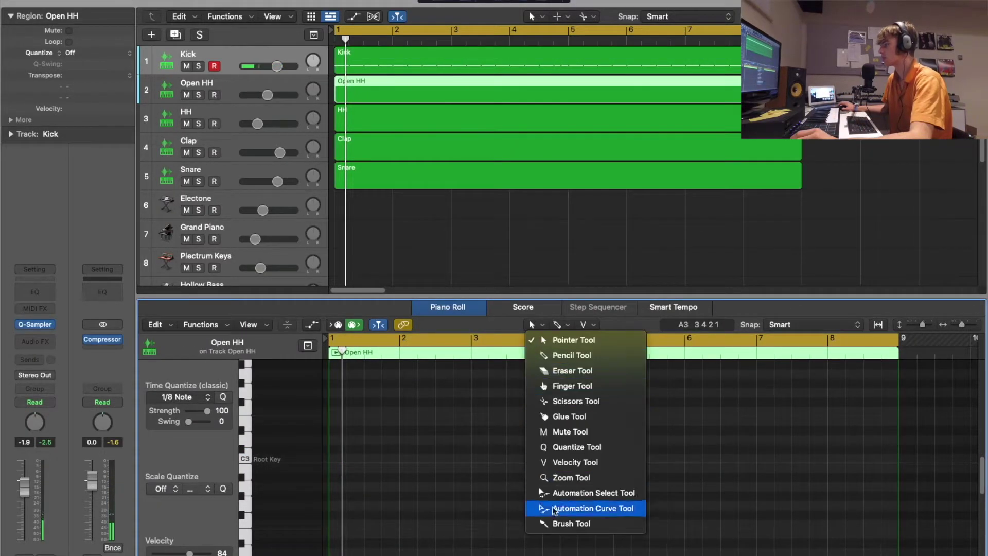
pyautogui.click(551, 527)
pyautogui.press('space')
pyautogui.press('space')
pyautogui.moveTo(336, 459); pyautogui.dragTo(419, 461)
pyautogui.press('space')
# Select the four open hi-hat notes of bar 1 and repeat them through bar 8
pyautogui.press('t')
pyautogui.press('t')
pyautogui.moveTo(429, 435); pyautogui.dragTo(337, 488)
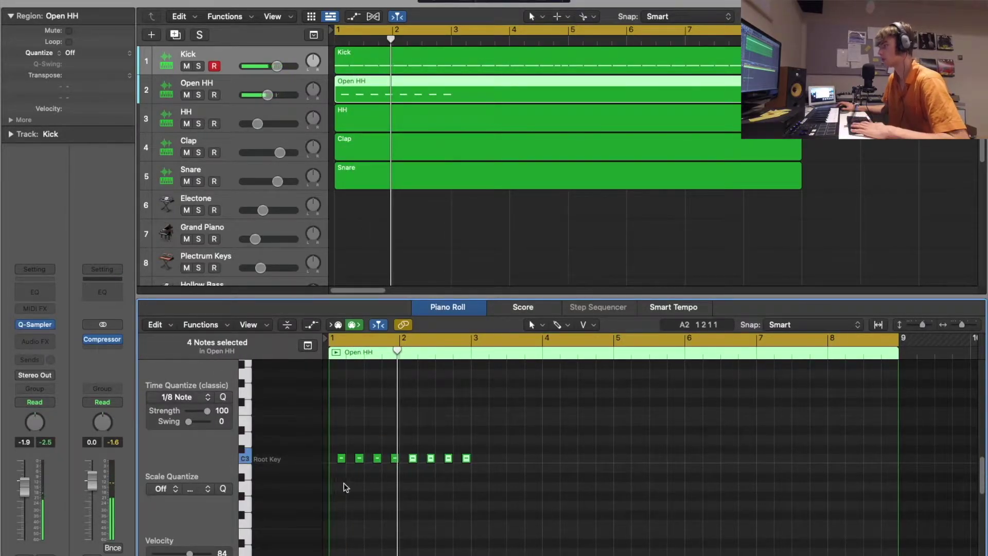
# Paint a syncopated pattern of 1/16-note hits on C3 across bars 1 to 4 of the HH region
pyautogui.click(458, 119)
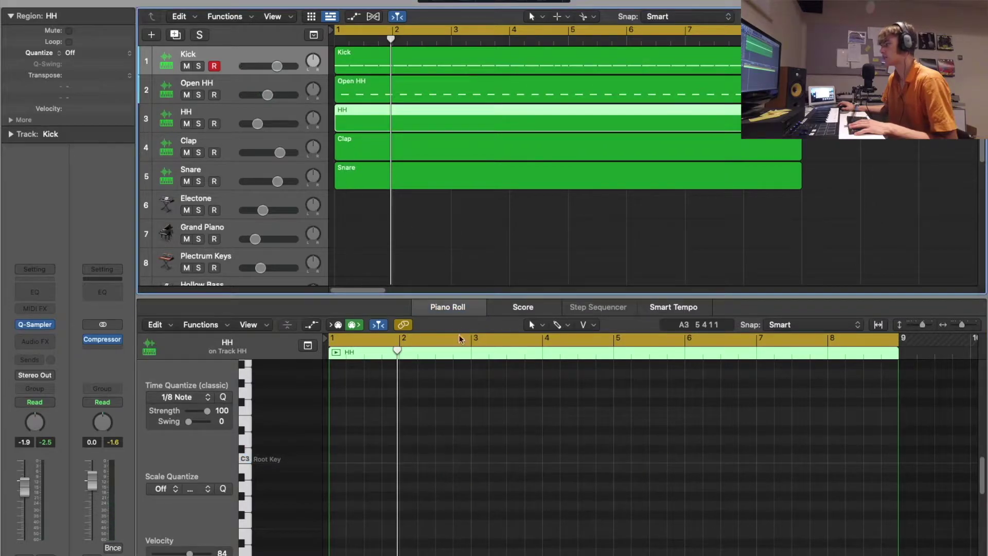
pyautogui.click(532, 327)
pyautogui.click(557, 524)
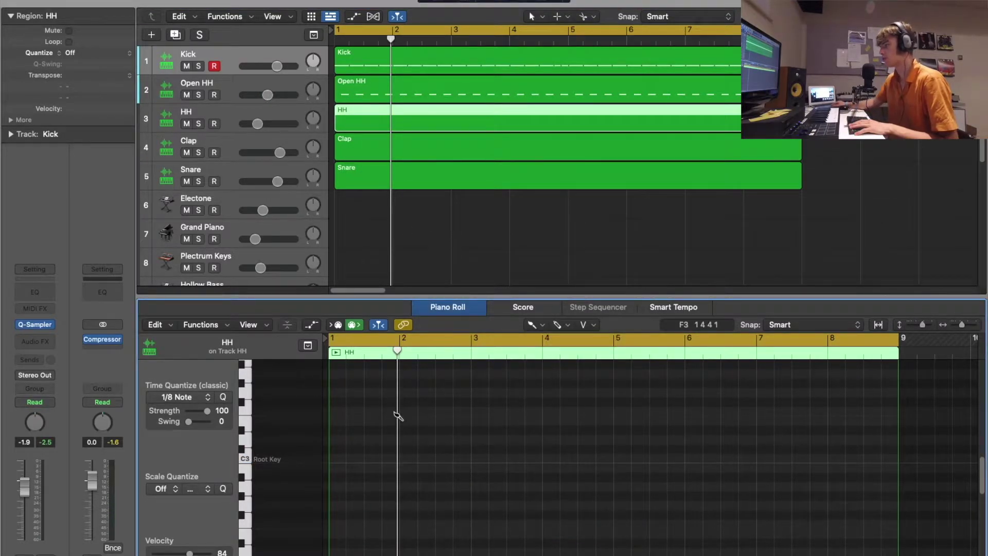
pyautogui.press('super+Right')
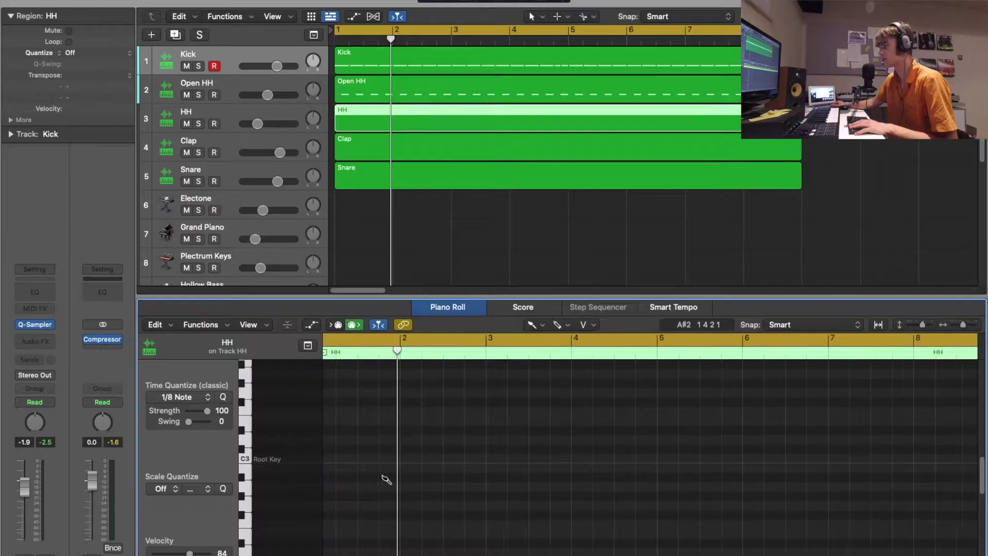
pyautogui.press('space')
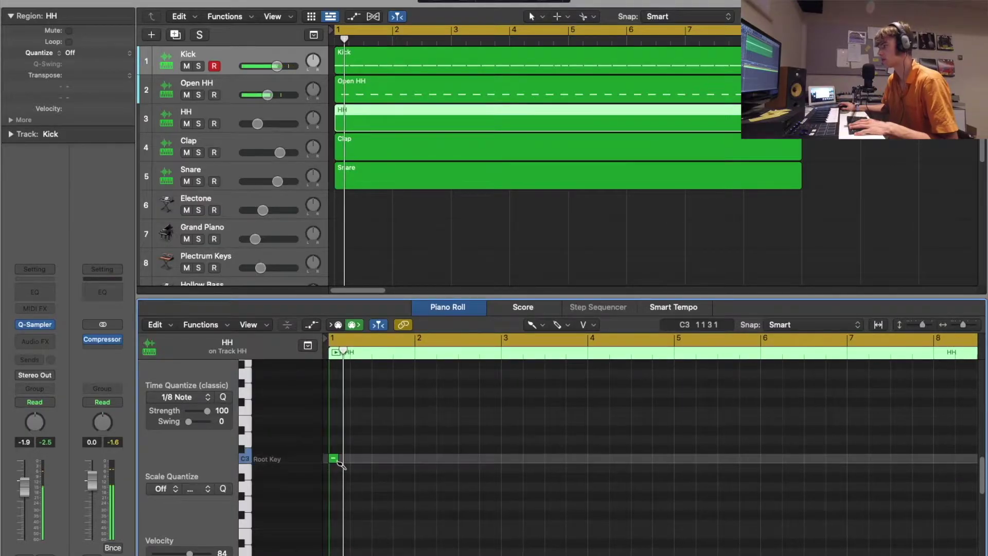
pyautogui.click(198, 400)
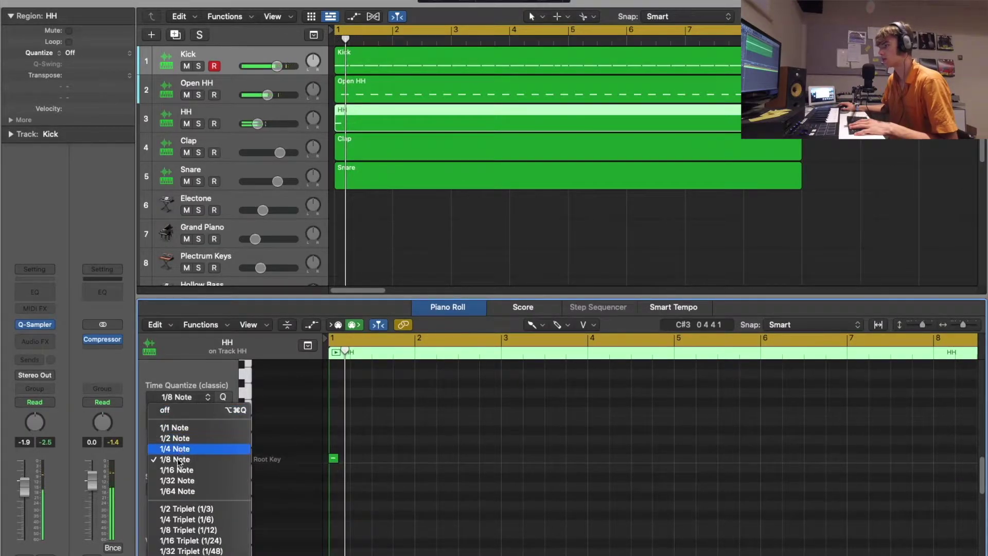
pyautogui.click(170, 465)
pyautogui.click(339, 460)
pyautogui.click(368, 458)
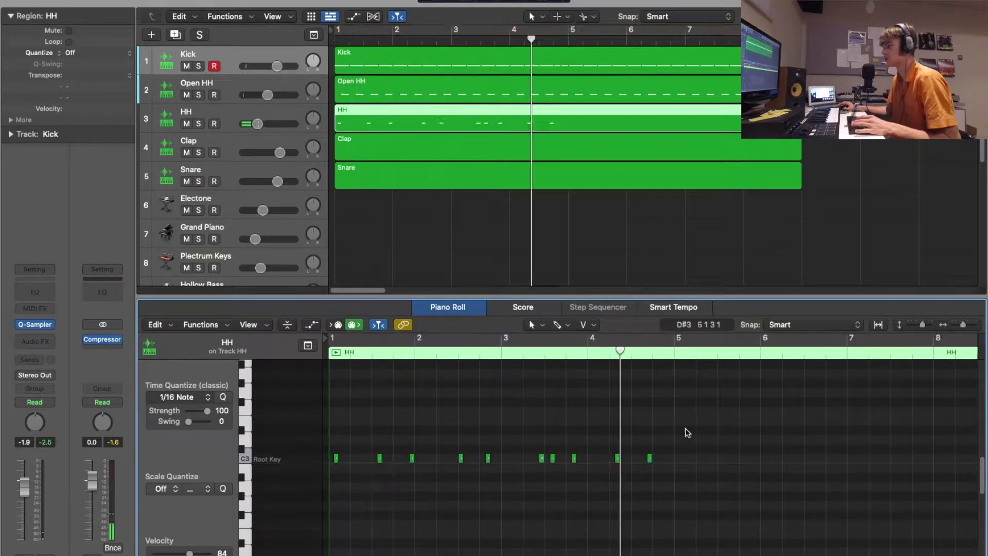
# Repeat the ten hi-hat notes over bars 5 to 8 and play the drums from the beginning
pyautogui.moveTo(684, 431); pyautogui.dragTo(335, 524)
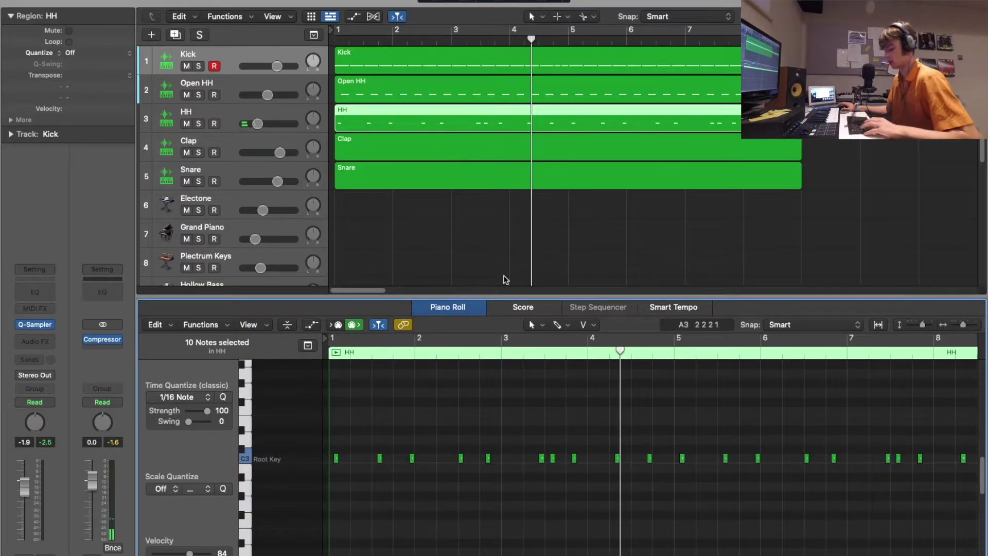
pyautogui.click(741, 213)
pyautogui.press('Return')
pyautogui.press('space')
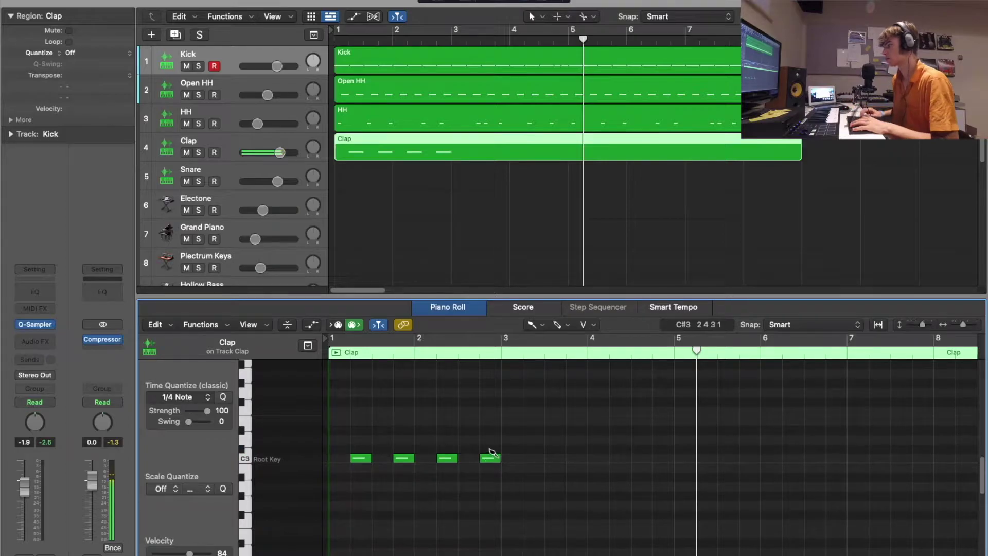
# Select the four clap notes on beats 2 and 4 of bars 1 and 2 and repeat them three times
pyautogui.press('Return')
pyautogui.press('t')
pyautogui.click(494, 468)
pyautogui.moveTo(547, 415); pyautogui.dragTo(337, 512)
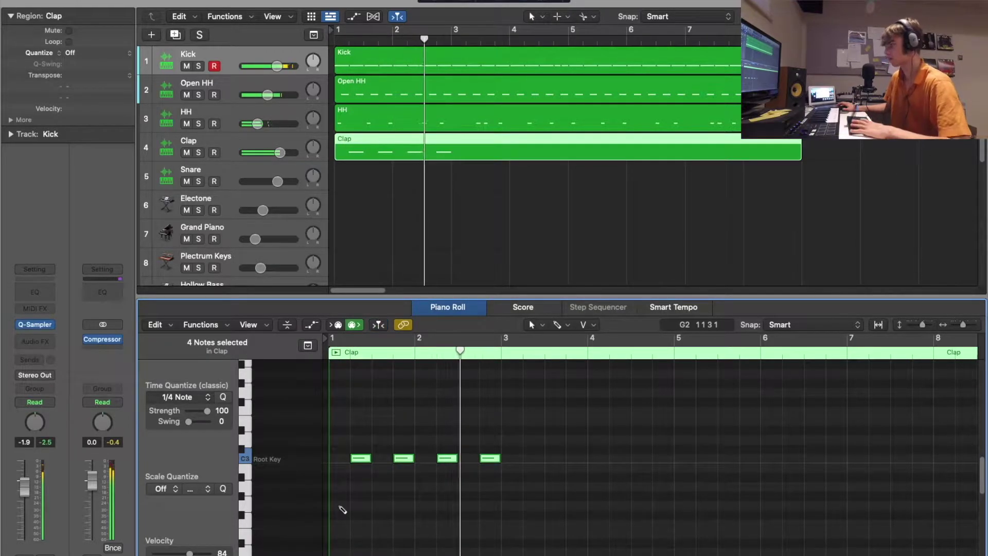
pyautogui.press('super+r')
pyautogui.press('super+r')
pyautogui.press('super+r')
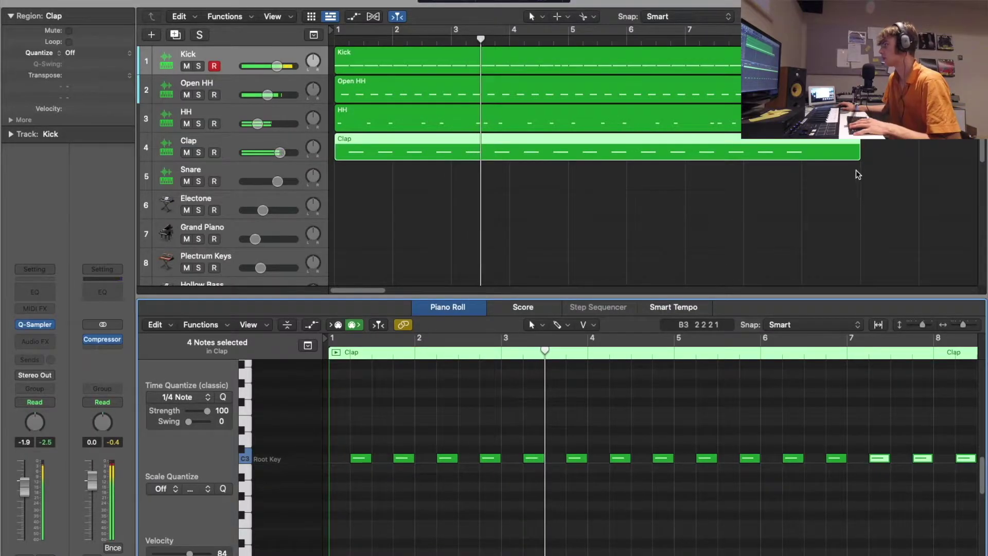
# Trim the Clap region back to eight bars and copy it onto the Snare track
pyautogui.moveTo(857, 157); pyautogui.dragTo(802, 164)
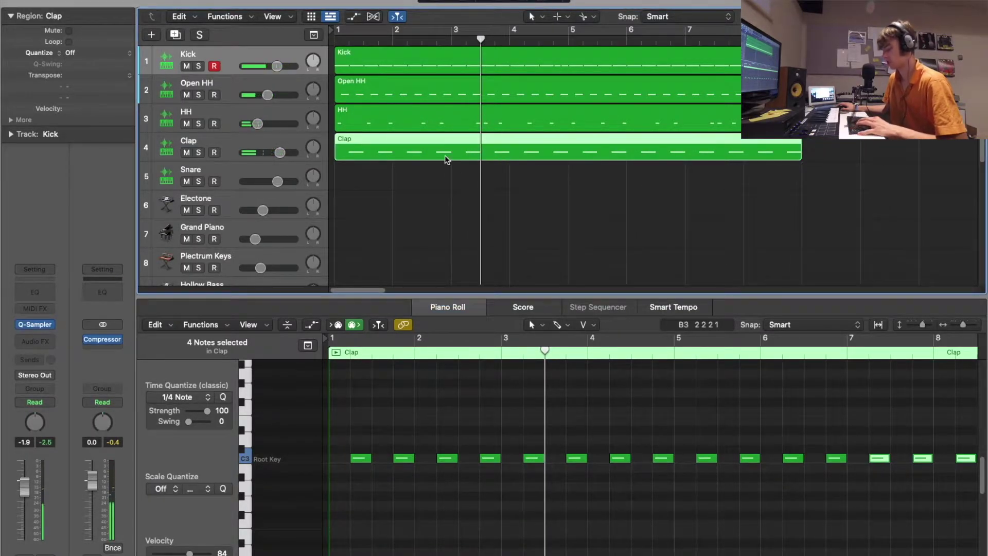
pyautogui.moveTo(444, 150); pyautogui.dragTo(446, 180)
pyautogui.click(430, 151)
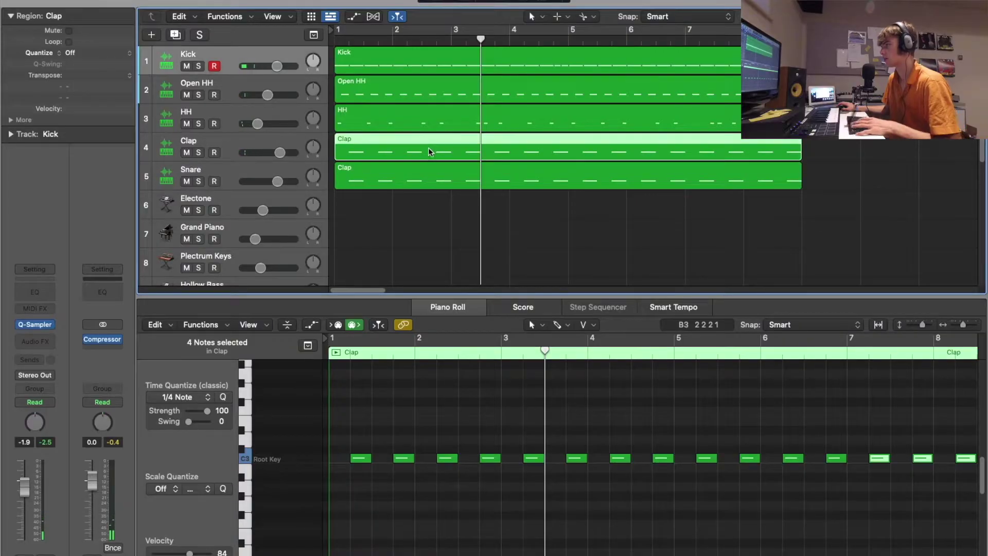
pyautogui.press('space')
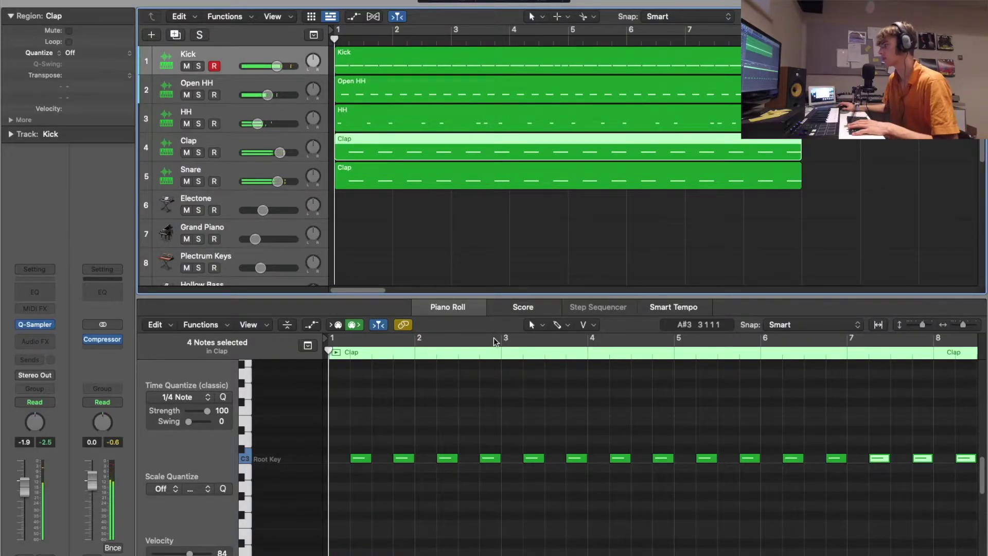
# Add a 1/16-note clap on C3 between beats 3 and 4 of bar 2 in the Clap region
pyautogui.click(534, 325)
pyautogui.click(559, 521)
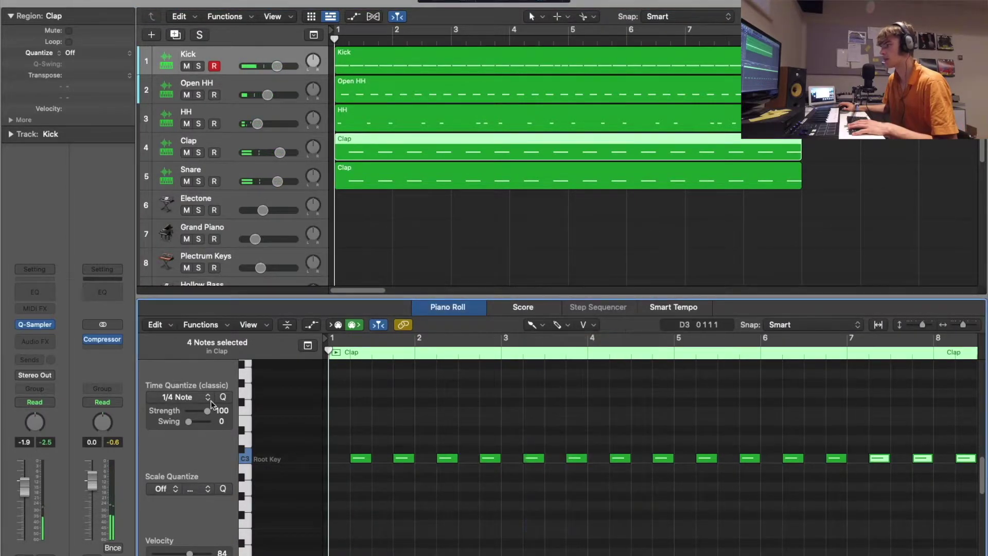
pyautogui.click(182, 397)
pyautogui.click(196, 469)
pyautogui.press('space')
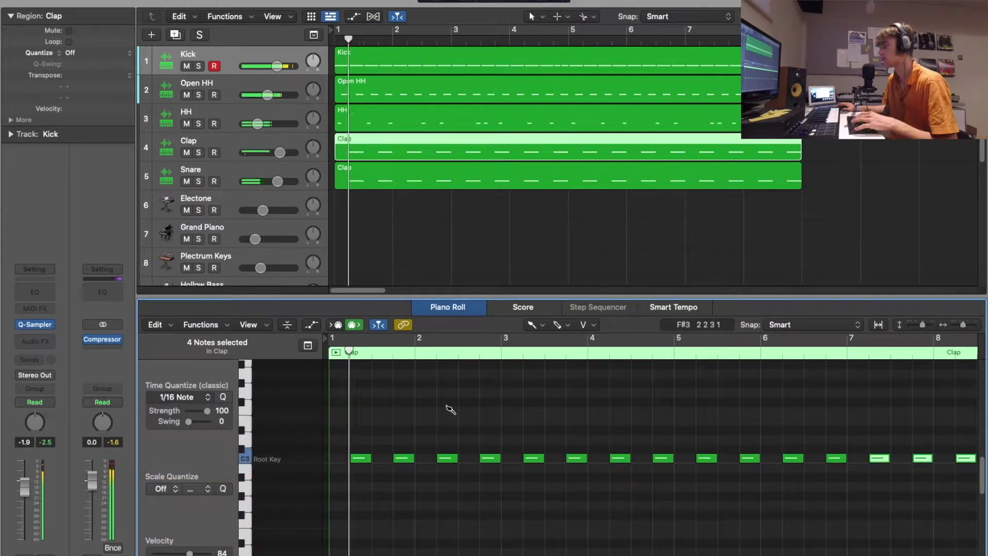
pyautogui.click(466, 458)
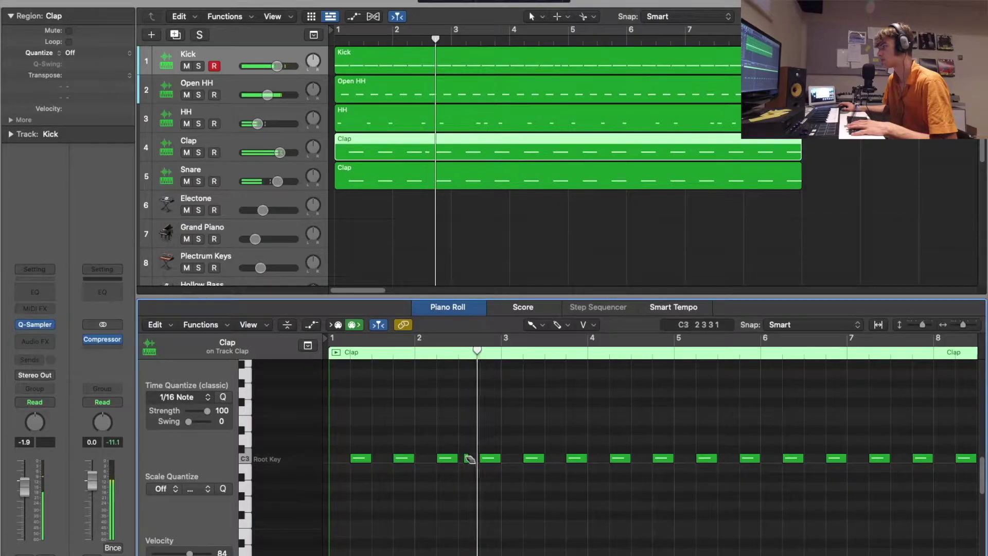
pyautogui.click(427, 356)
pyautogui.scroll(5, 427, 356)
pyautogui.scroll(-4, 481, 397)
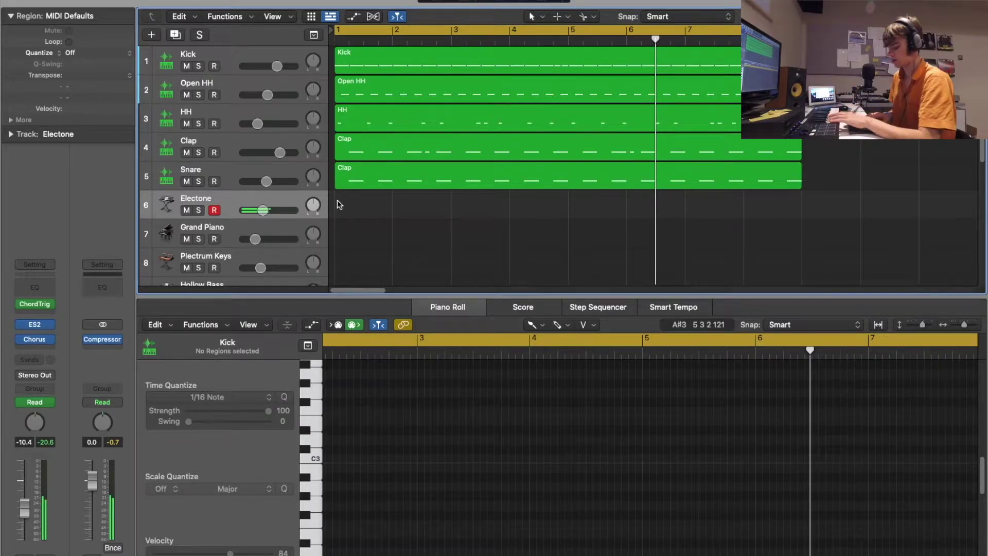
# Record an eight-bar part on the Electone track from the beginning of the project
pyautogui.press('Return')
pyautogui.press('r')
pyautogui.press('space')
pyautogui.press('r')
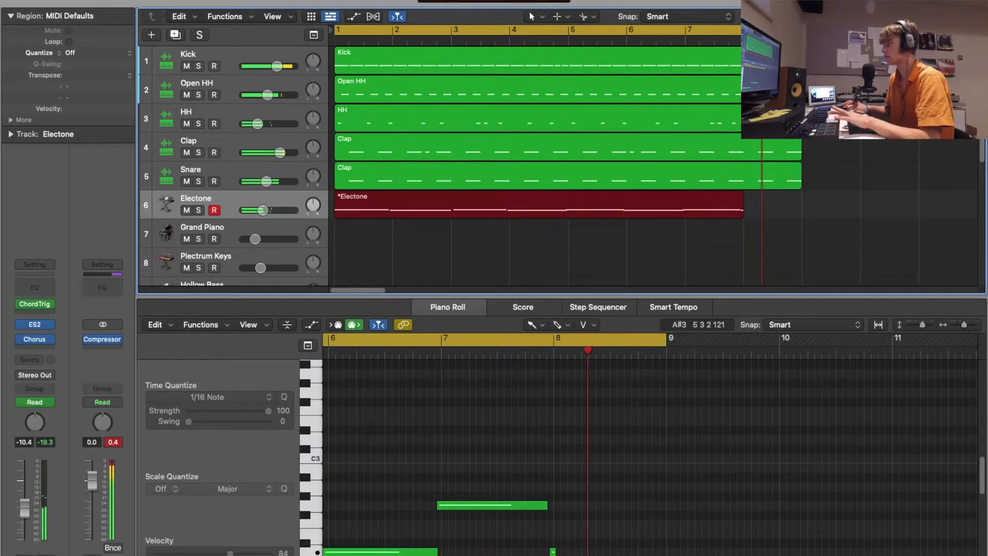
pyautogui.press('space')
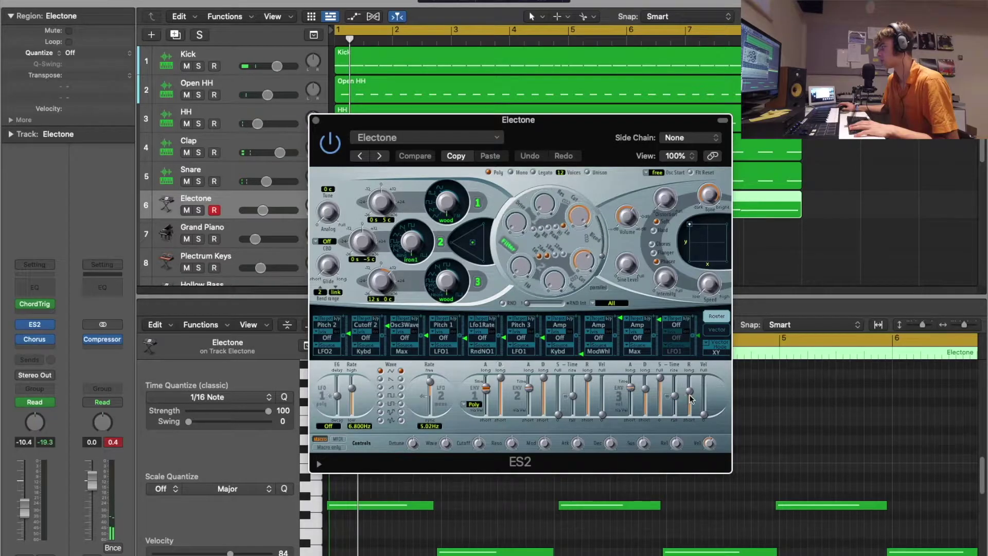
# Shorten the envelope 3 release of the Electone track's ES2 synth and select all the recorded notes
pyautogui.moveTo(690, 397); pyautogui.dragTo(691, 405)
pyautogui.press('space')
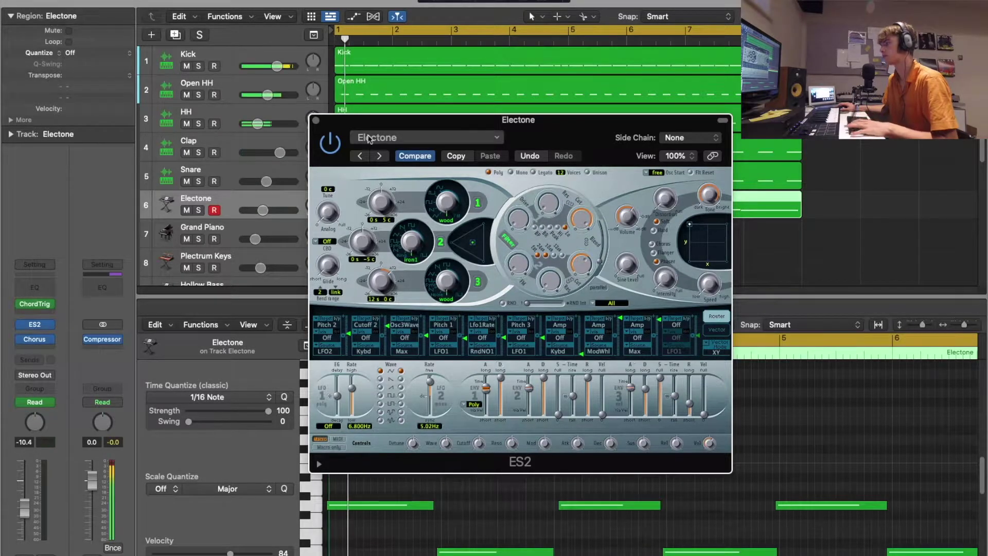
pyautogui.click(317, 120)
pyautogui.press('super+a')
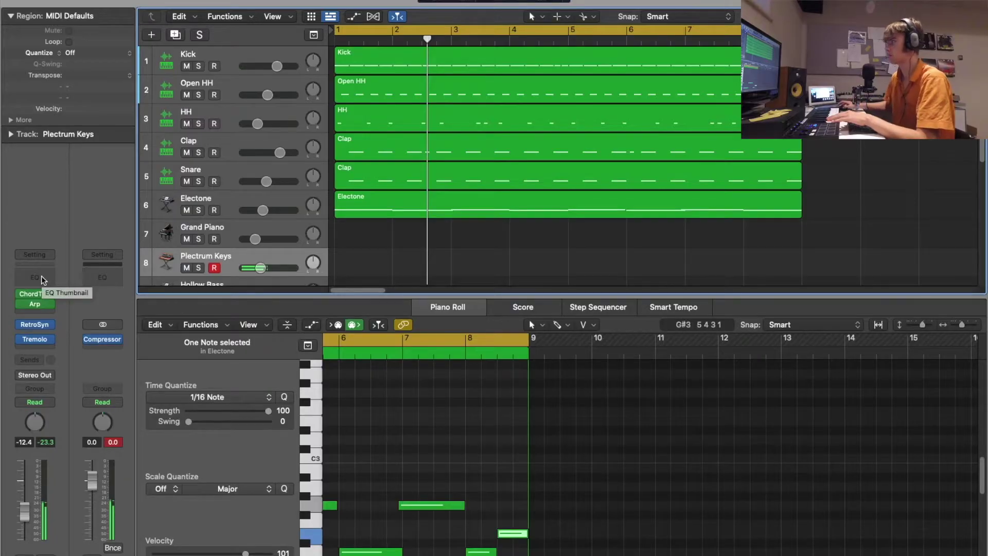
# Create an empty MIDI region on the Plectrum Keys track and extend it to eight bars
pyautogui.click(571, 46)
pyautogui.click(383, 261)
pyautogui.moveTo(390, 272); pyautogui.dragTo(800, 234)
pyautogui.press('t')
pyautogui.press('t')
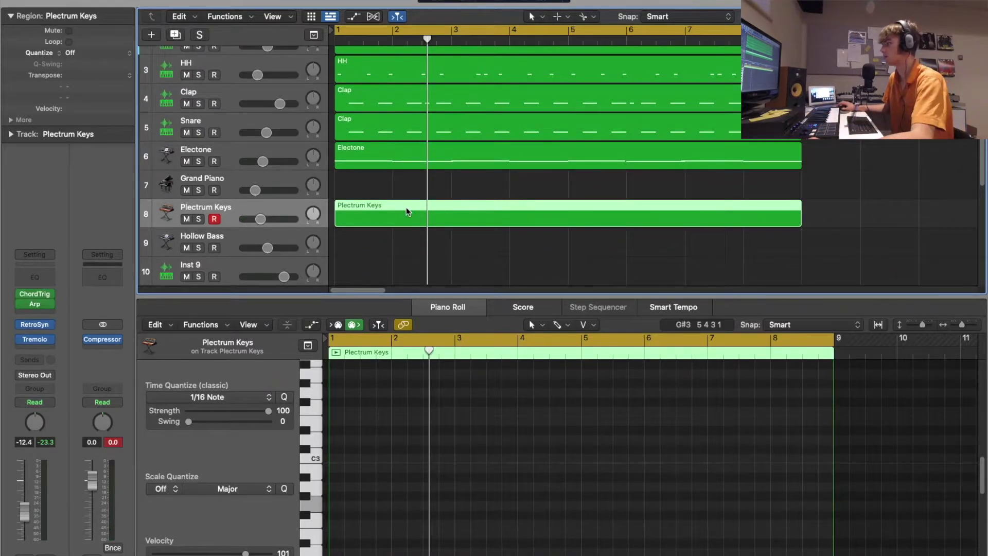
# Brush a continuous G4 across all eight bars of the Plectrum Keys region using 1/1 Note quantize, plus a half-note E4 ending bar 8
pyautogui.click(532, 326)
pyautogui.press('b')
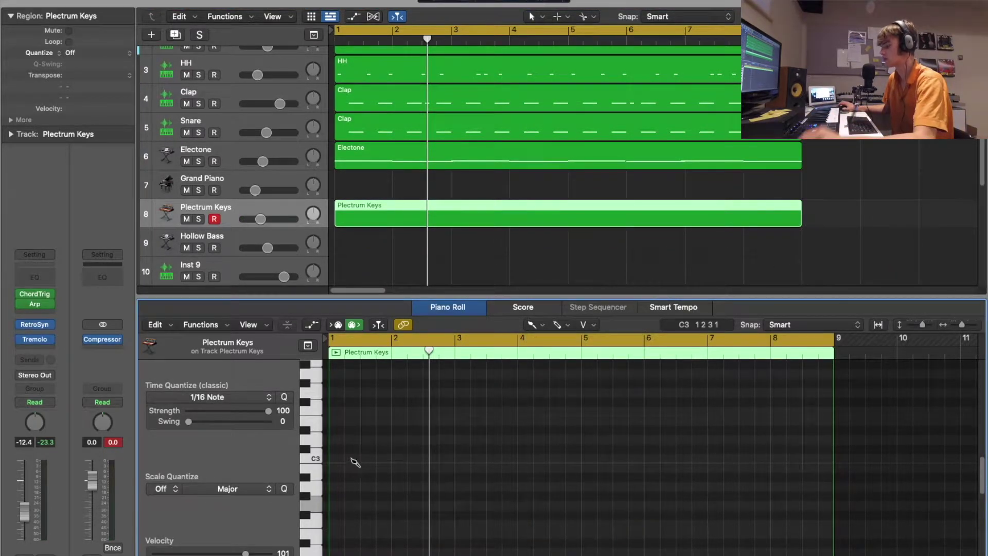
pyautogui.scroll(5, 337, 459)
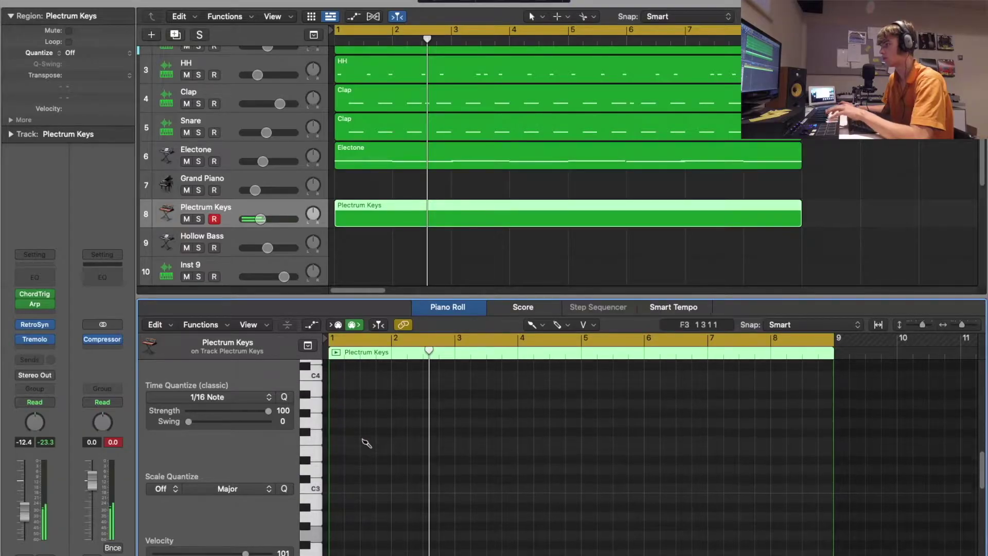
pyautogui.click(335, 423)
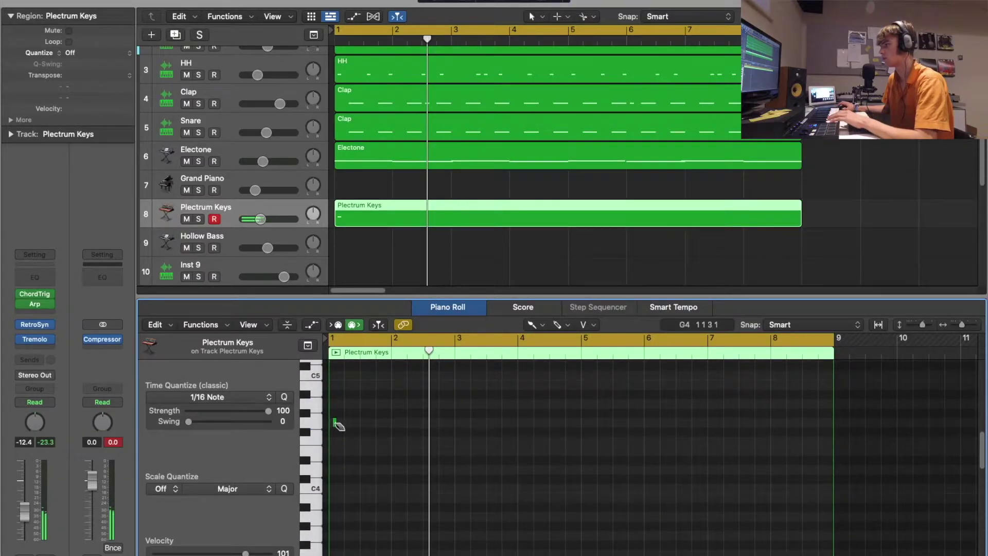
pyautogui.click(238, 399)
pyautogui.click(228, 430)
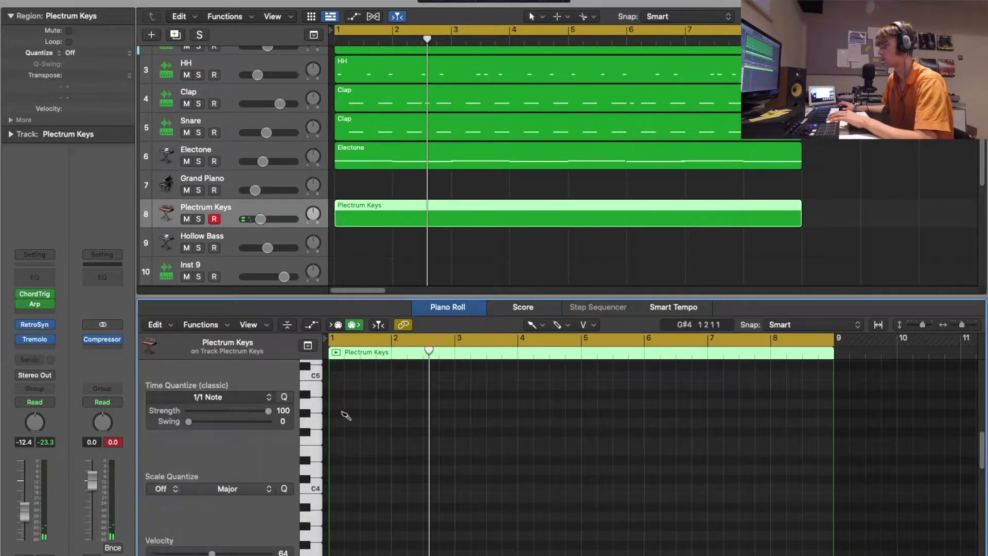
pyautogui.click(341, 423)
pyautogui.moveTo(391, 424); pyautogui.dragTo(828, 420)
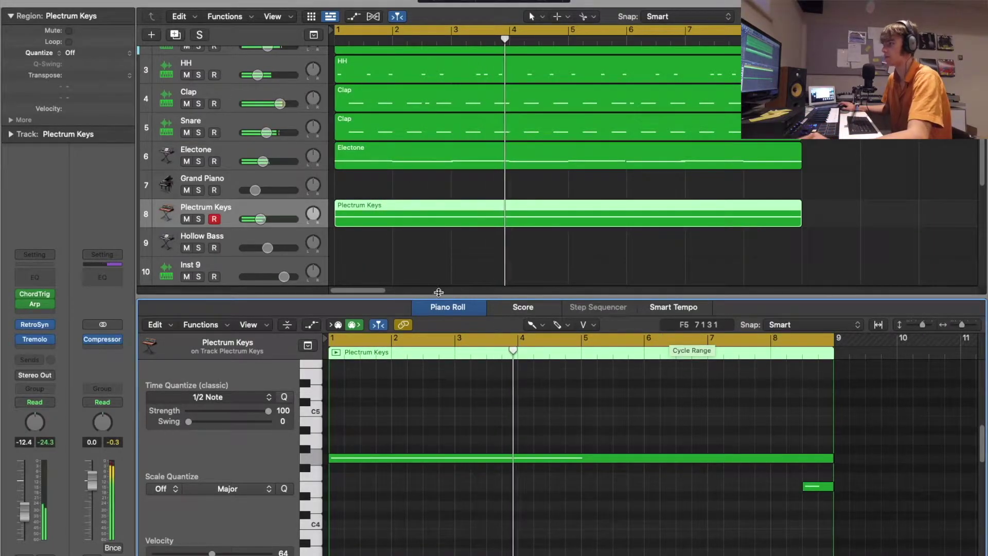
pyautogui.scroll(-3, 319, 222)
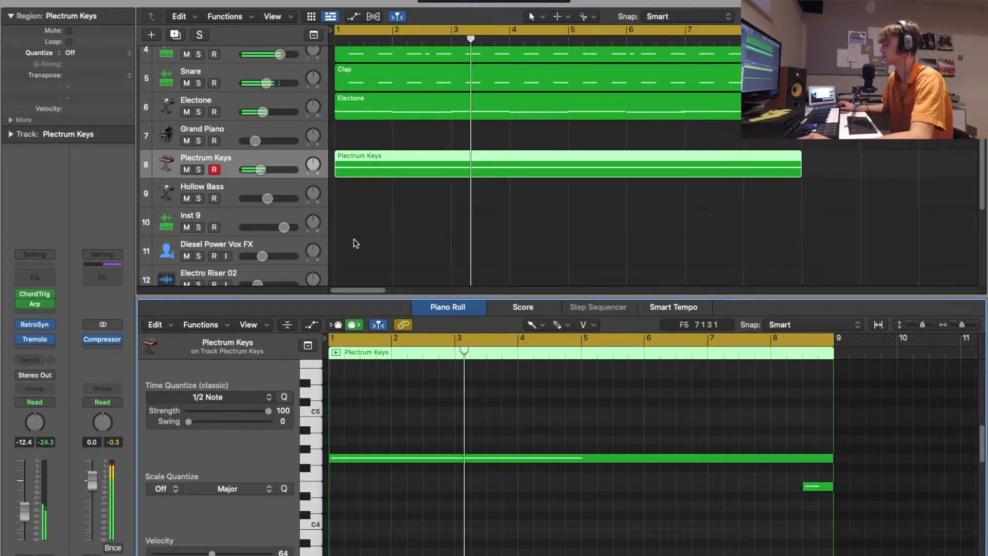
pyautogui.scroll(2, 552, 195)
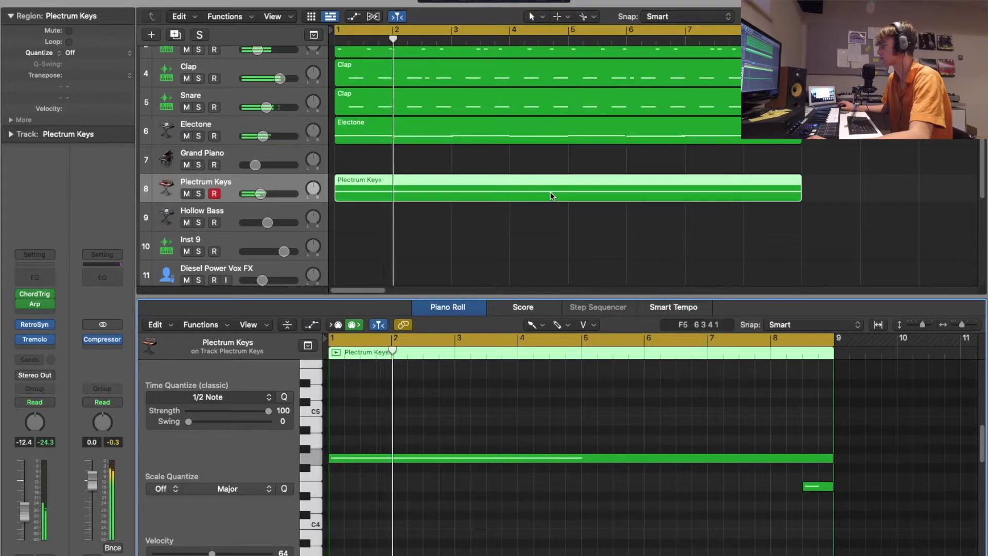
pyautogui.moveTo(815, 490); pyautogui.dragTo(783, 509)
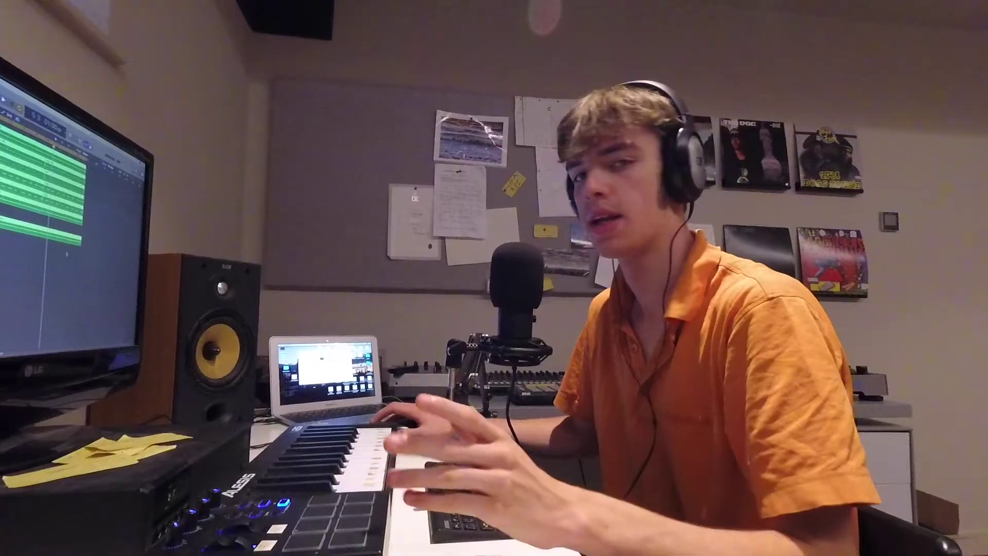
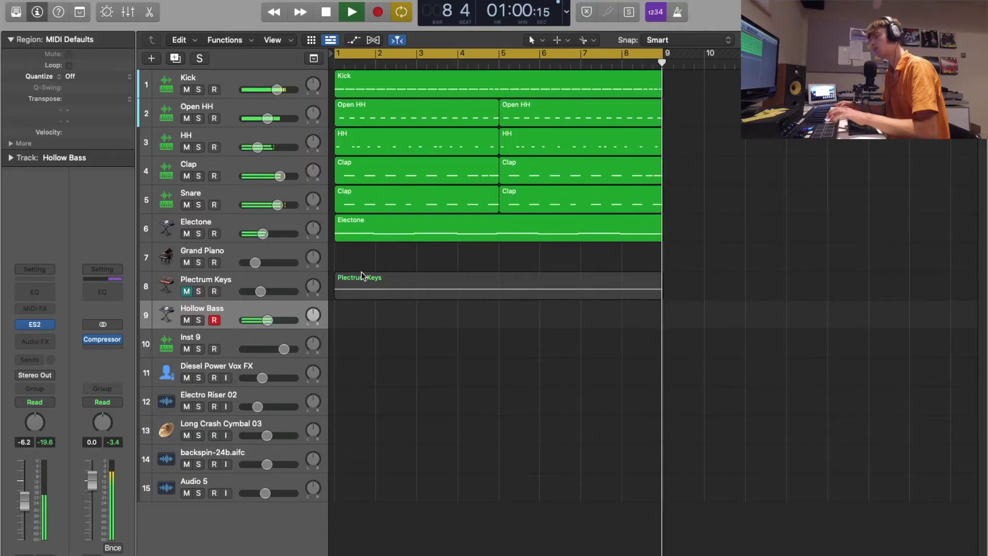
# Record an eight-bar bass line on the Hollow Bass track from the beginning of the project
pyautogui.press('space')
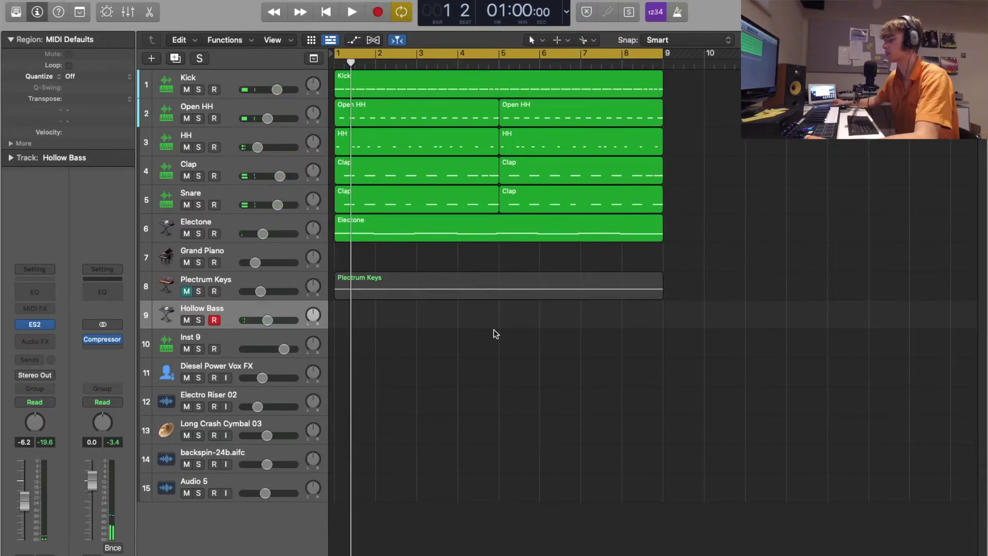
pyautogui.press('super+Left')
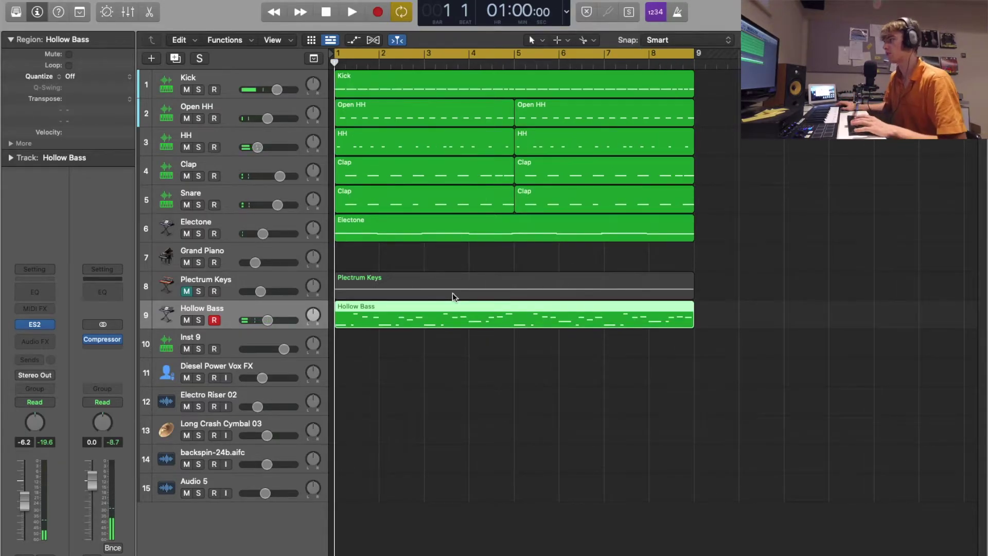
# Play the Hollow Bass region from bar 1 and follow its notes in the piano roll
pyautogui.press('p')
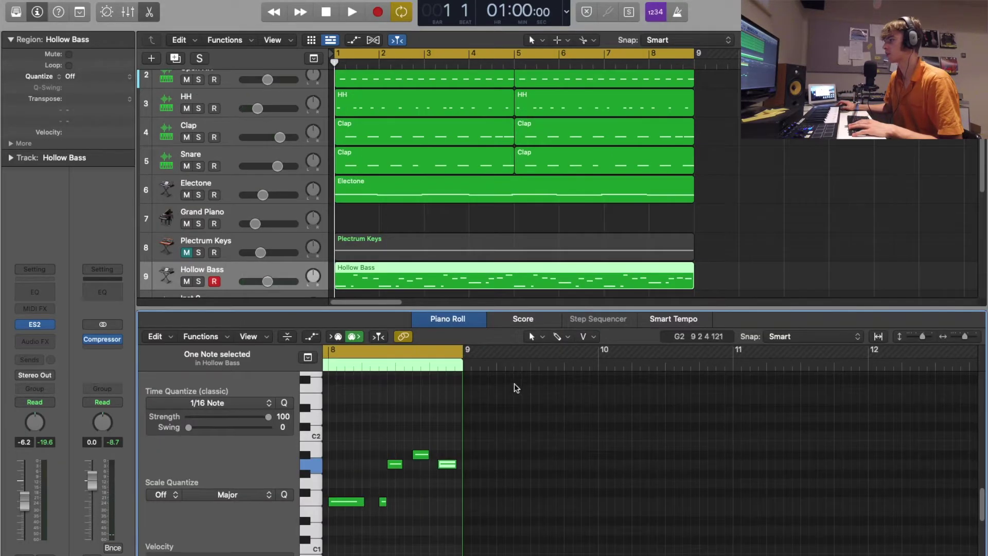
pyautogui.hscroll(-8, 461, 436)
pyautogui.press('super+Left')
pyautogui.hscroll(-5, 462, 446)
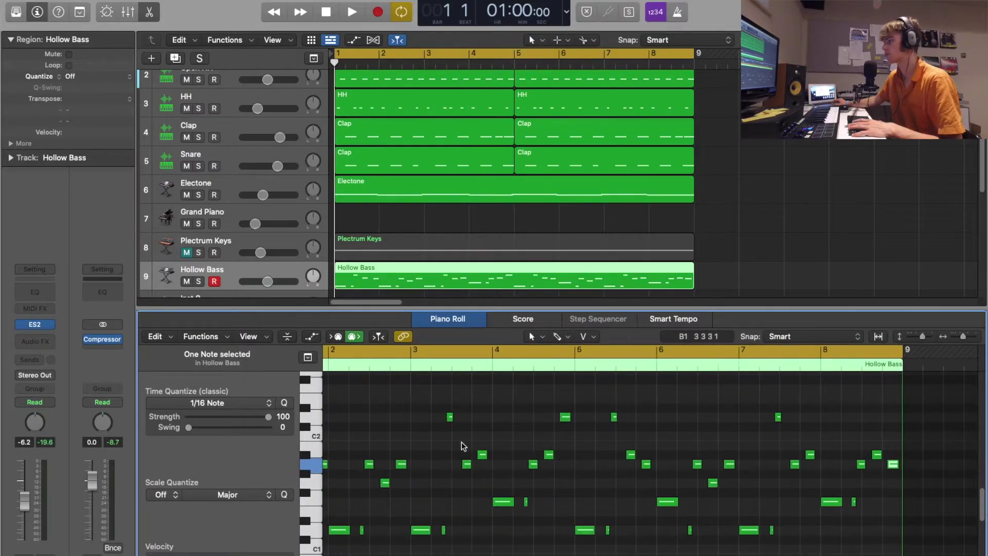
pyautogui.press('space')
pyautogui.press('super+Right')
pyautogui.press('super+Right')
pyautogui.hscroll(3, 461, 446)
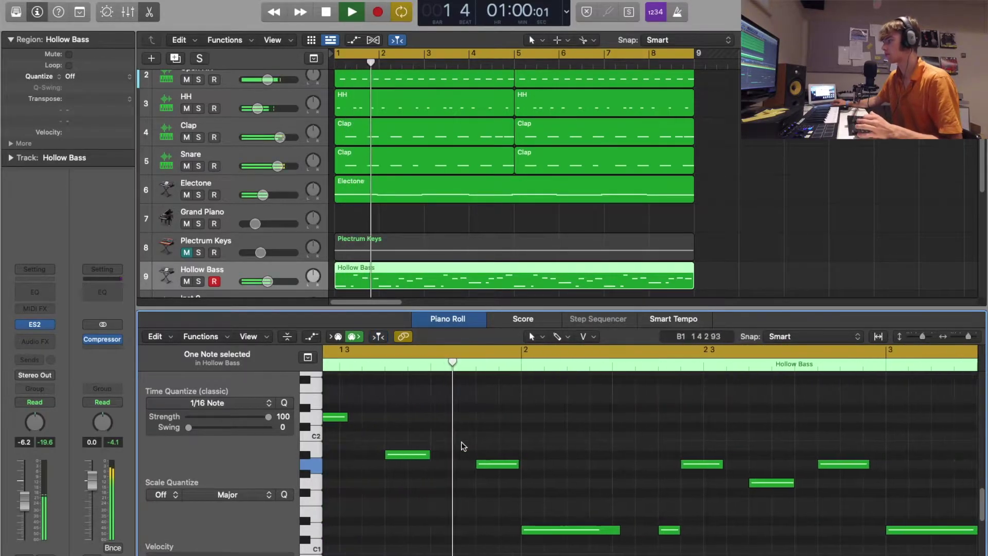
pyautogui.hscroll(5, 487, 452)
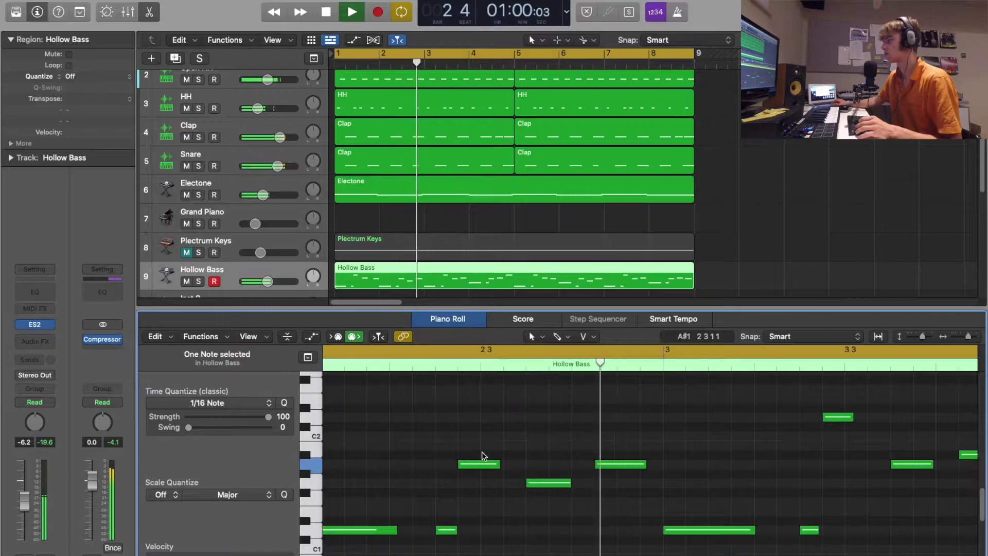
pyautogui.hscroll(2, 482, 452)
pyautogui.hscroll(10, 484, 456)
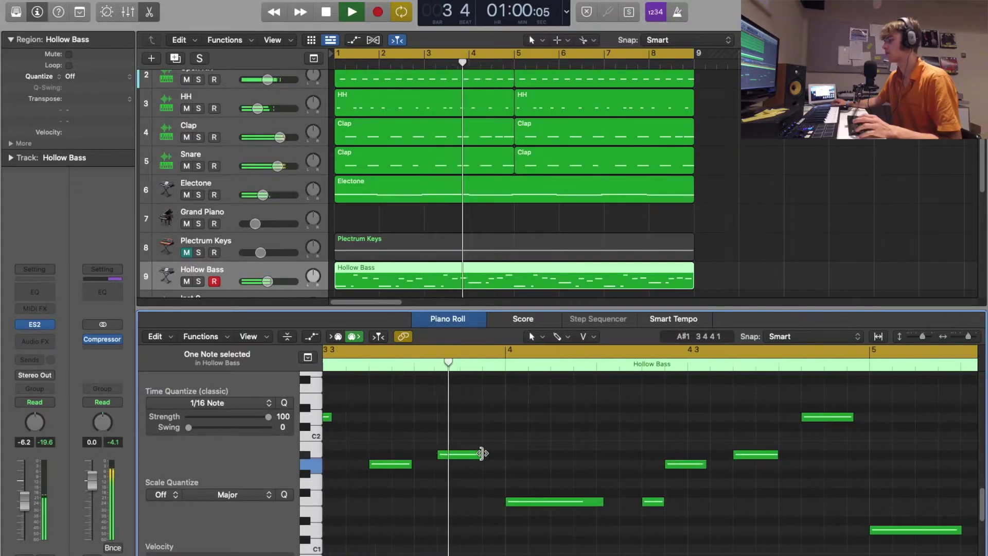
pyautogui.hscroll(8, 484, 456)
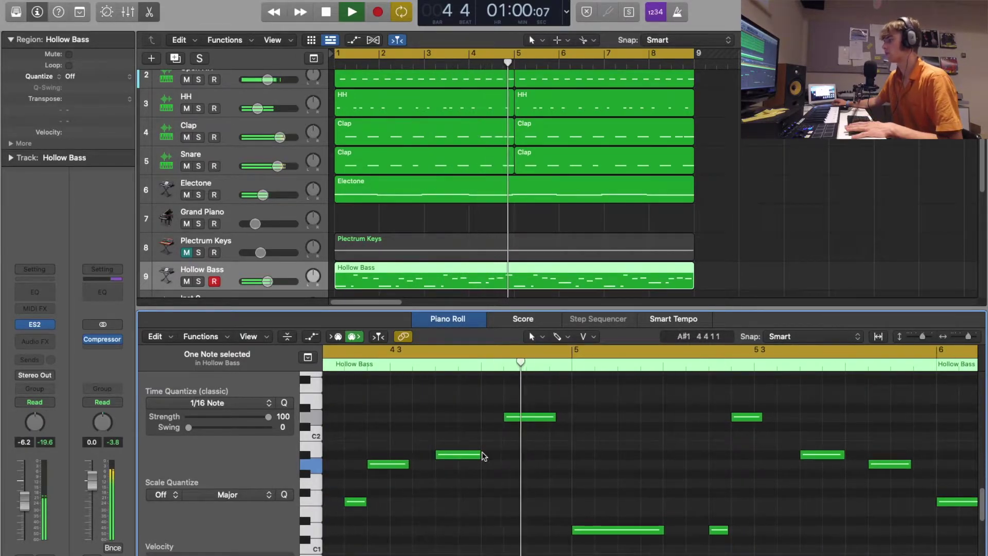
pyautogui.press('e')
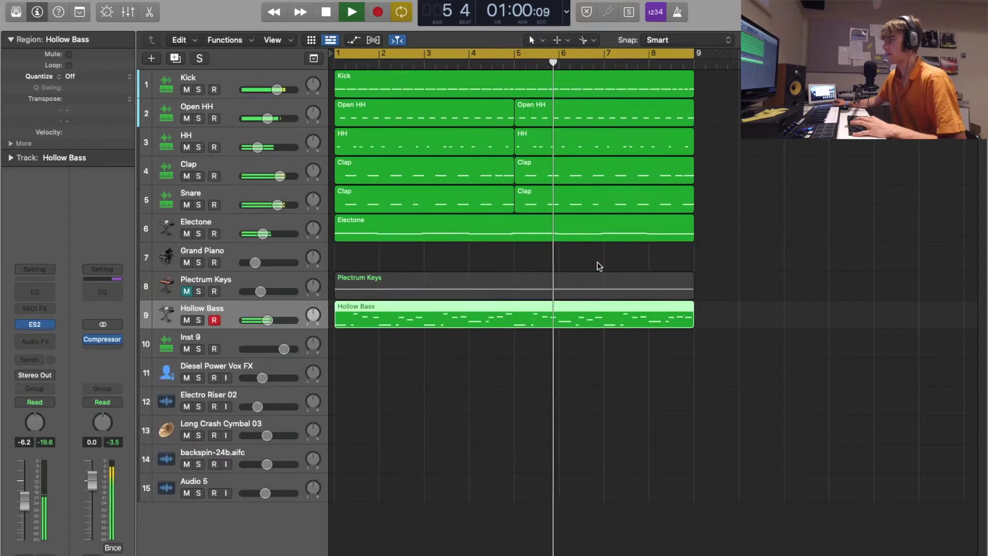
# Unmute the Plectrum Keys track and compare the loop with the Electone, Grand Piano and Plectrum Keys tracks muted and unmuted
pyautogui.click(186, 292)
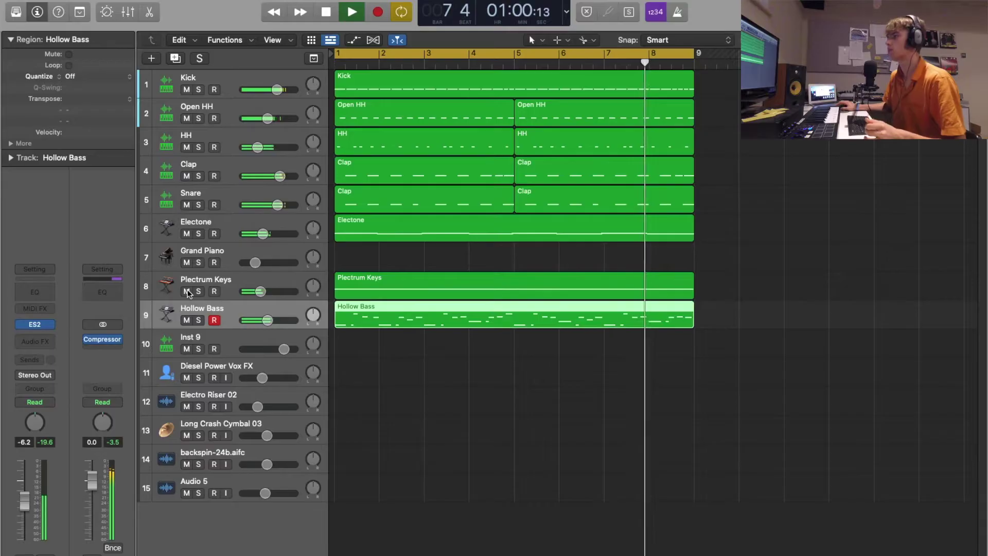
pyautogui.moveTo(186, 235); pyautogui.dragTo(186, 291)
pyautogui.click(186, 236)
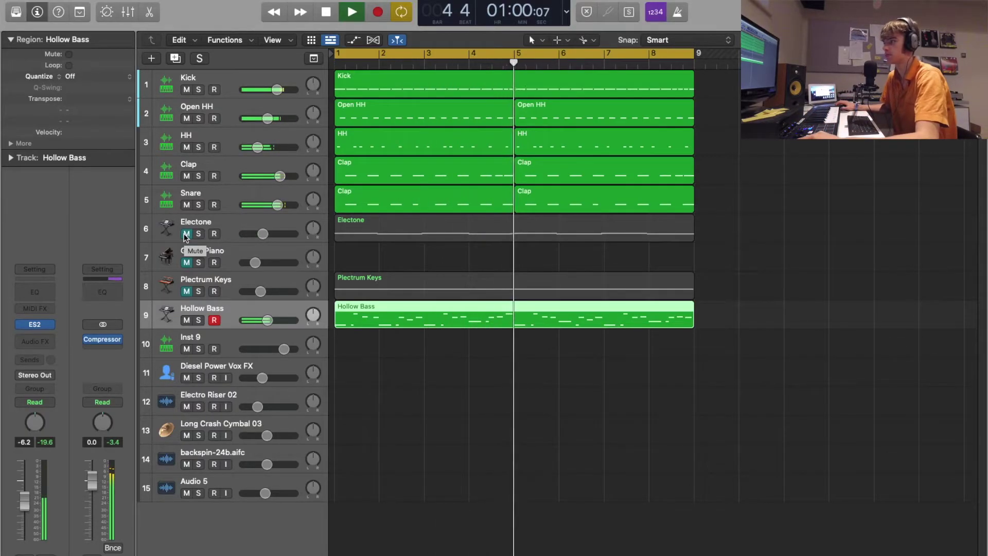
pyautogui.moveTo(186, 237); pyautogui.dragTo(176, 292)
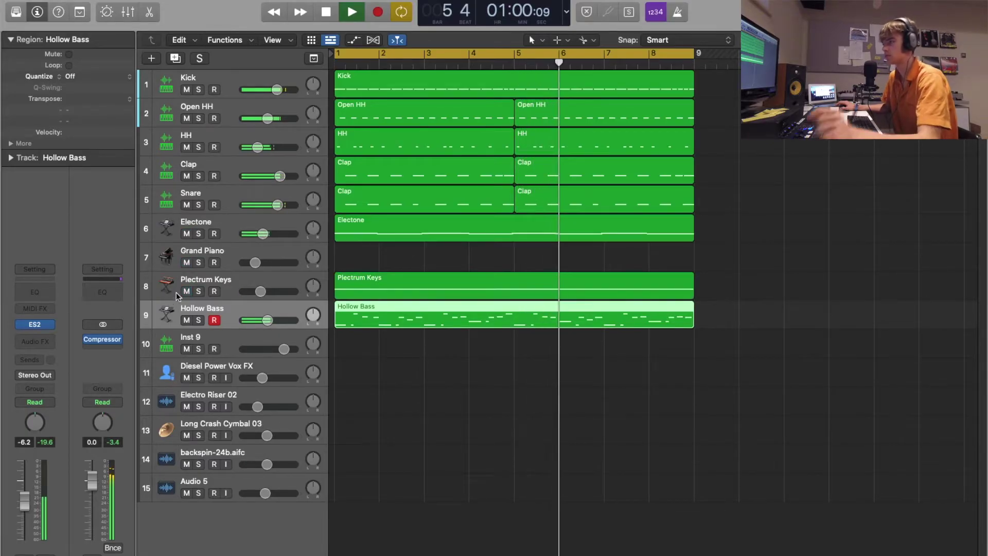
pyautogui.press('space')
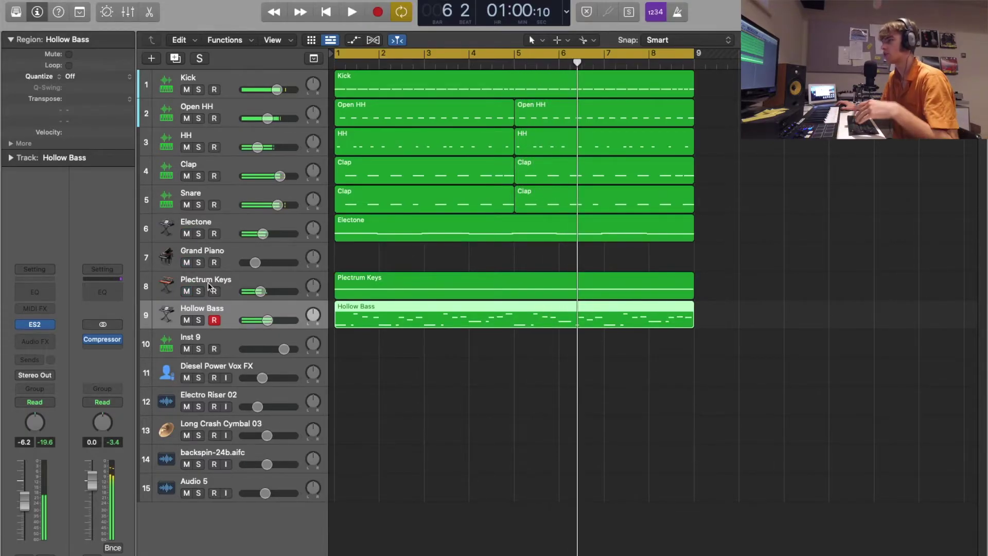
# Check the Quick Sampler slices of feel the beat.wav on the Inst 9 track and record an eight-bar part with them from bar 1
pyautogui.click(232, 340)
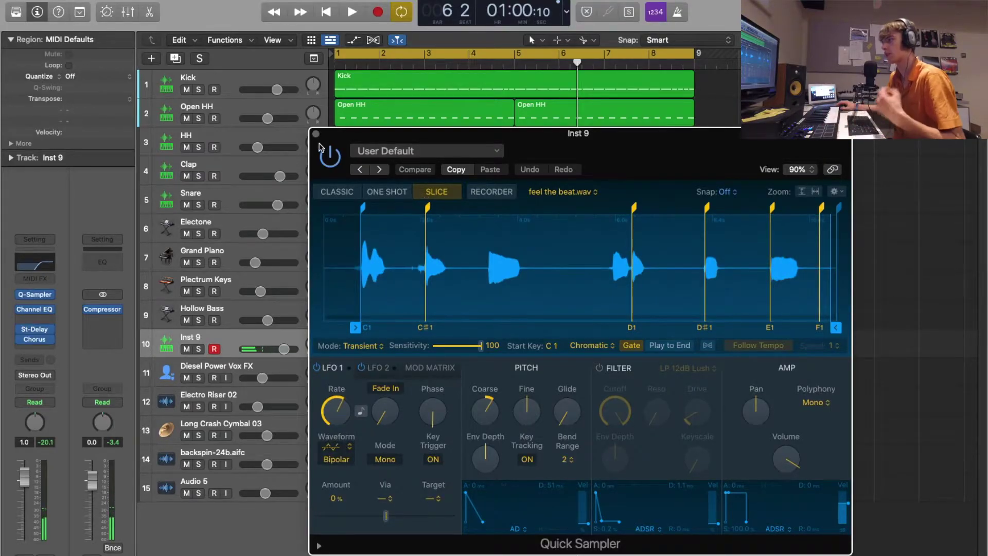
pyautogui.moveTo(497, 402)
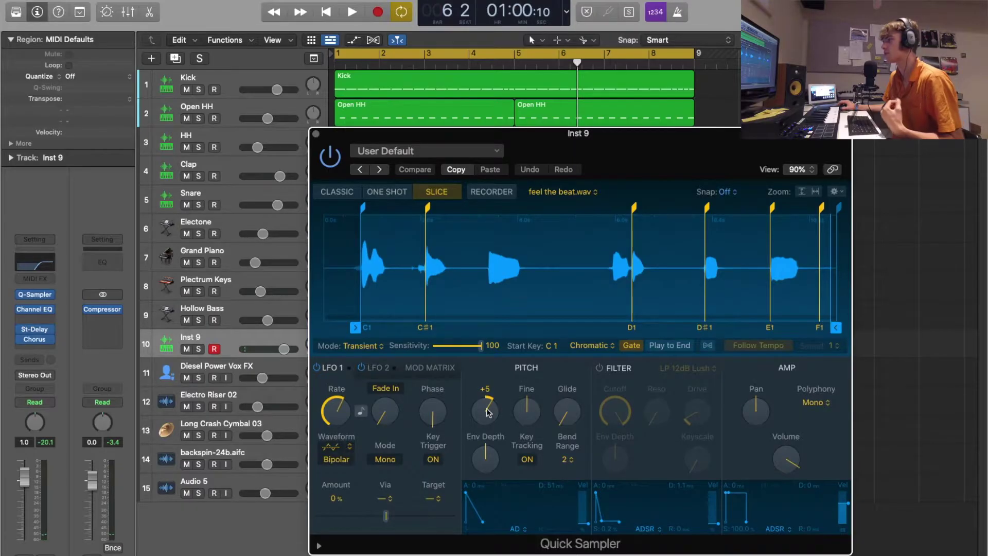
pyautogui.click(317, 134)
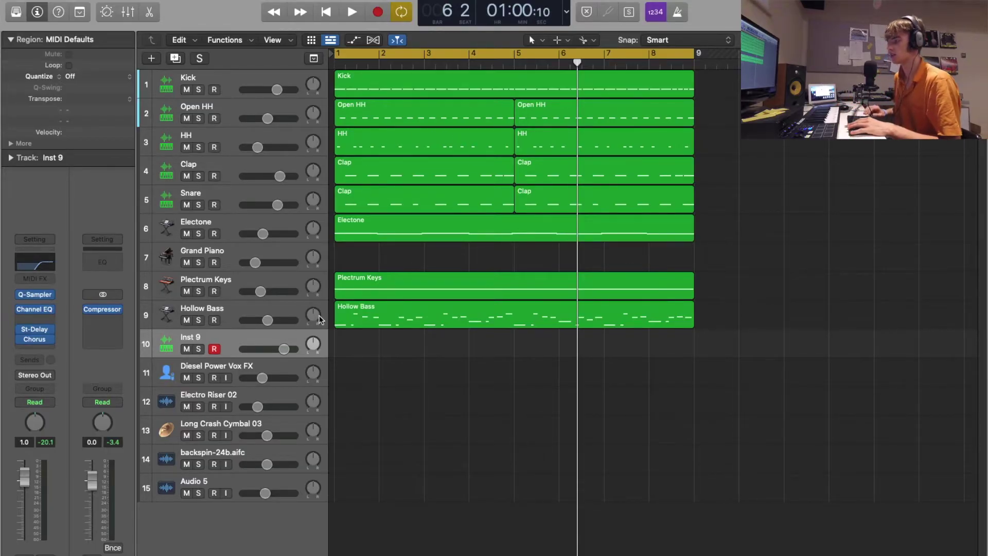
pyautogui.press('Return')
pyautogui.press('space')
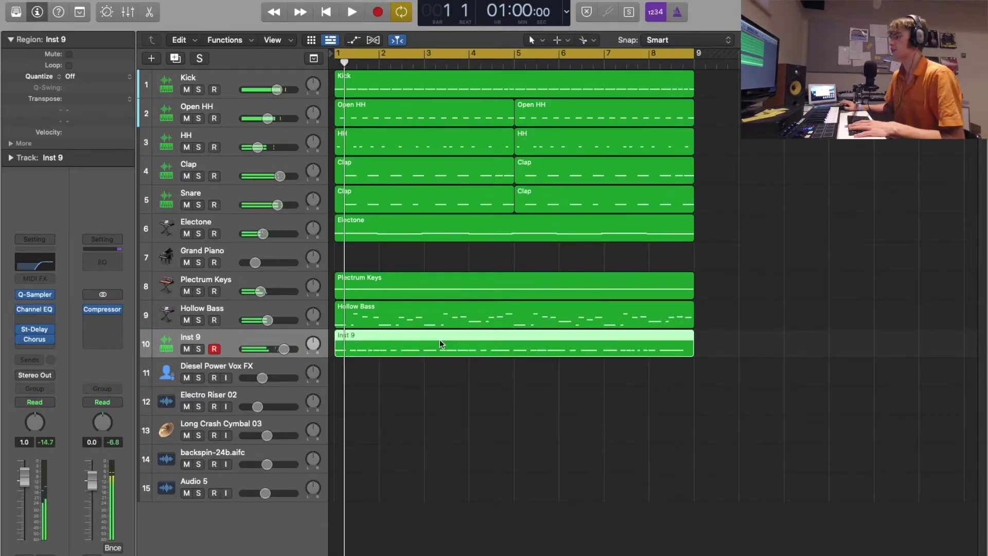
# Quantize all notes of the Inst 9 region to 1/16 Note and play the result
pyautogui.doubleClick(441, 345)
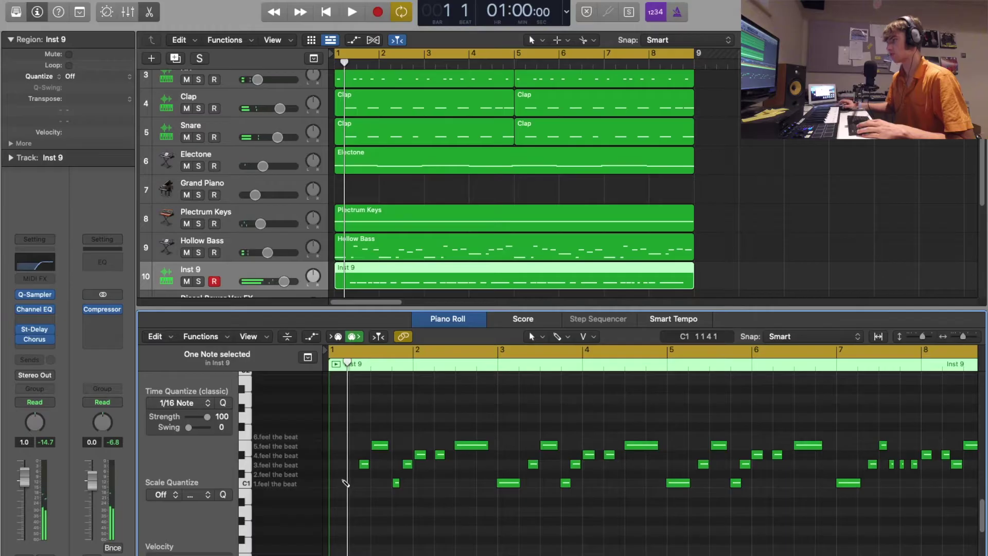
pyautogui.press('super+a')
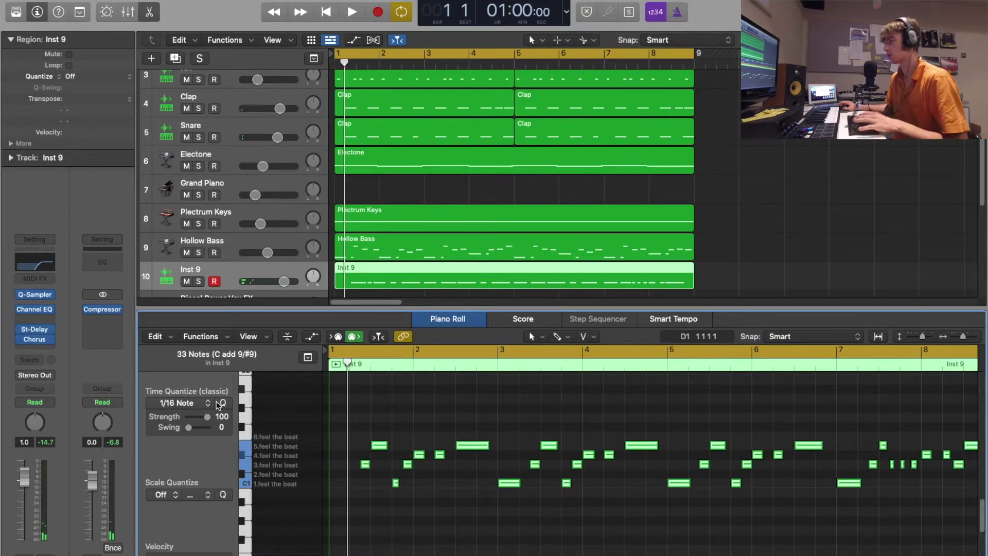
pyautogui.press('space')
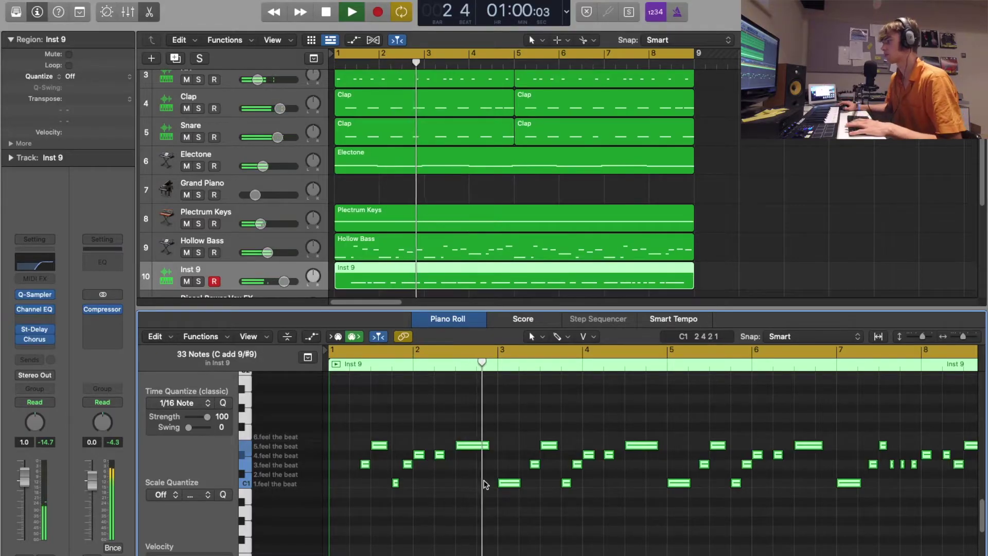
# Set the length of the long E1 notes in bars 2 to 6 of the Inst 9 region to one beat each
pyautogui.click(485, 478)
pyautogui.moveTo(487, 446); pyautogui.dragTo(474, 448)
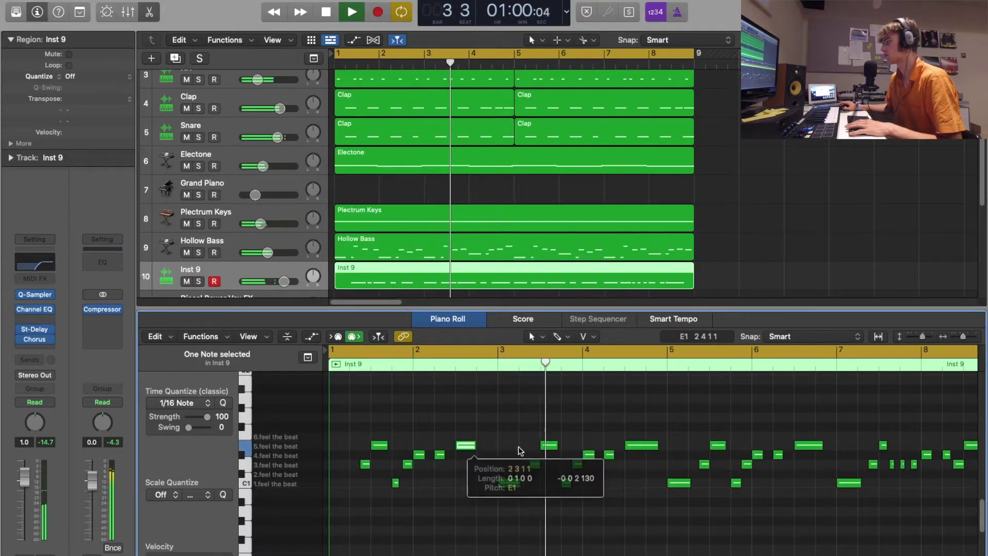
pyautogui.click(550, 446)
pyautogui.moveTo(655, 447); pyautogui.dragTo(645, 446)
pyautogui.click(726, 449)
pyautogui.click(815, 449)
pyautogui.moveTo(815, 447); pyautogui.dragTo(806, 447)
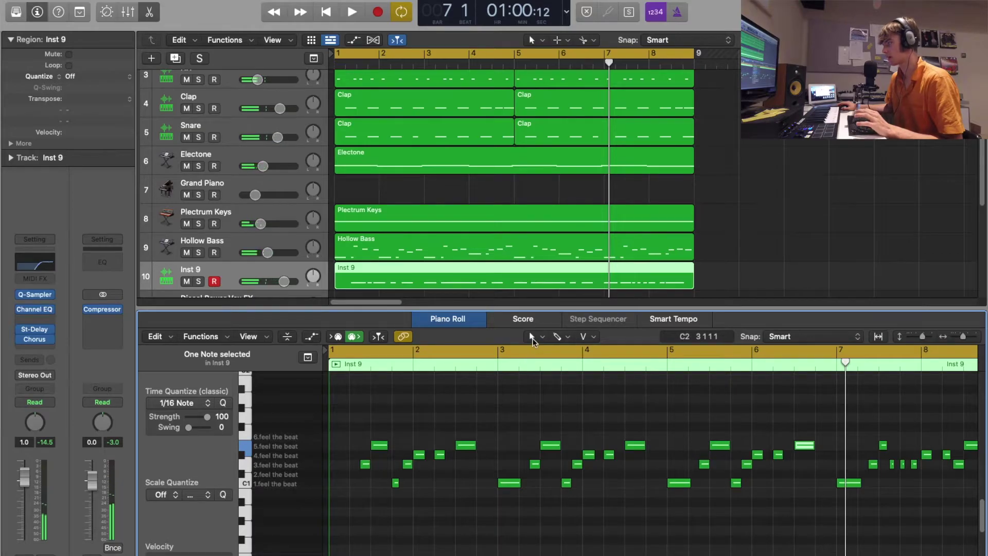
# Choose the Brush tool with 1/8 Note time quantize for editing the Inst 9 region
pyautogui.click(533, 341)
pyautogui.click(550, 532)
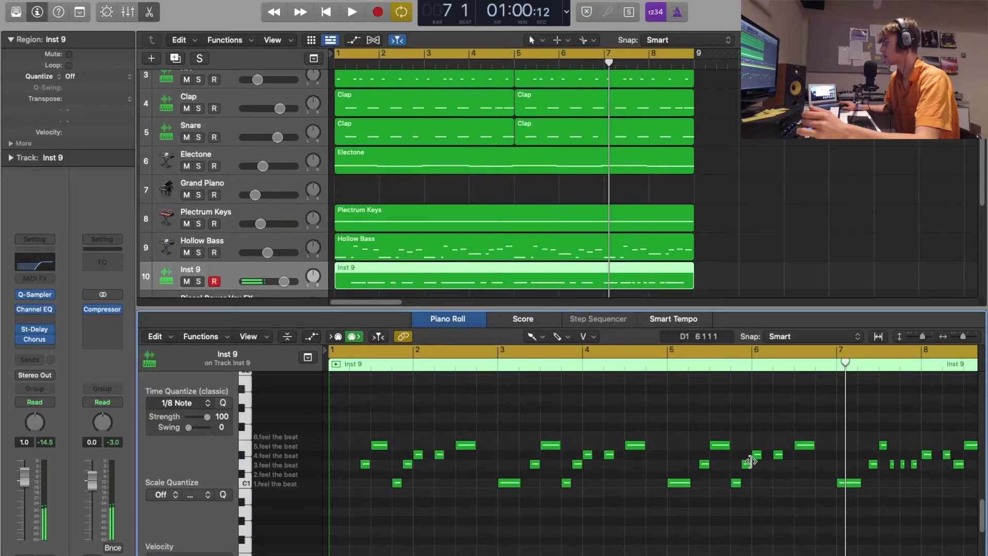
# Turn off the cycle range and play the end of the Inst 9 part from bar 7
pyautogui.hscroll(5, 896, 468)
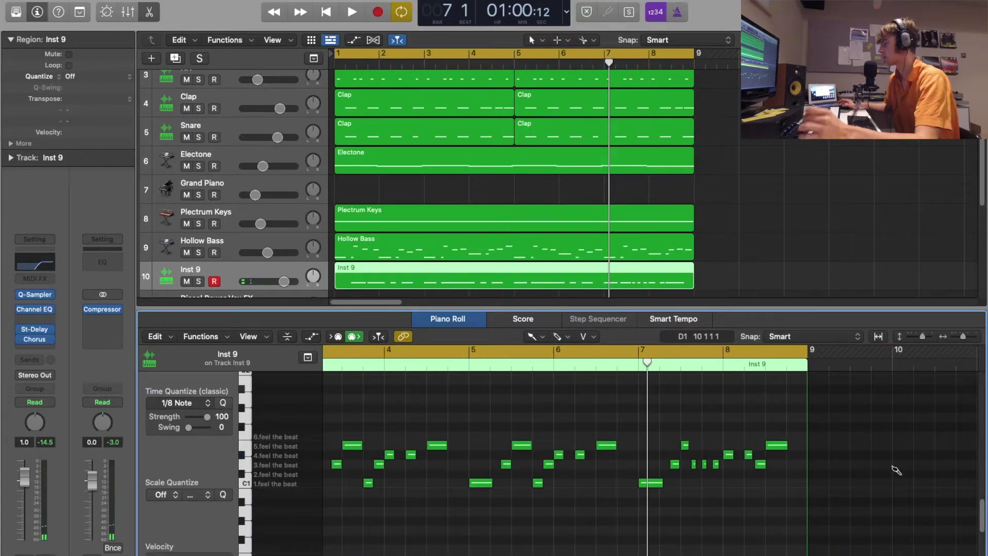
pyautogui.click(654, 349)
pyautogui.press('space')
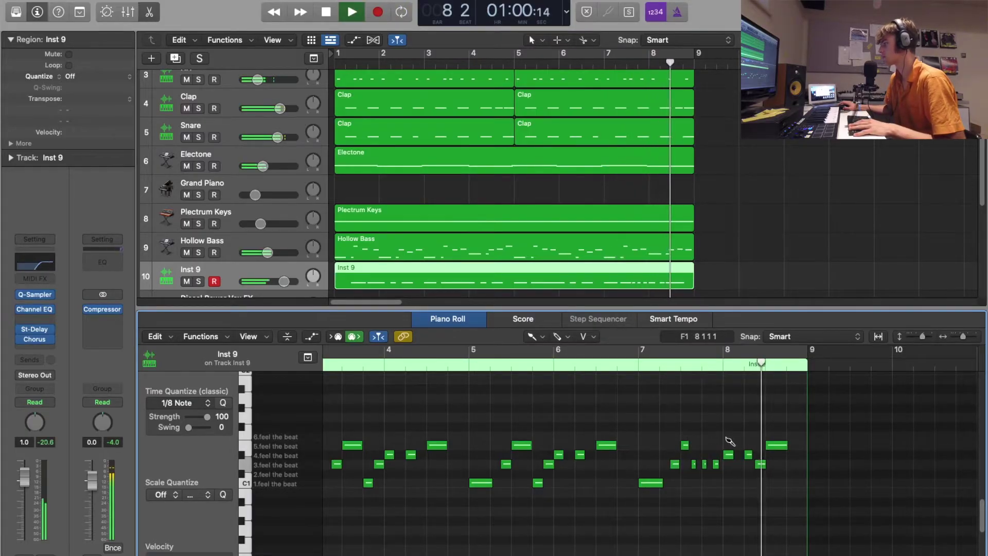
# Play the full eight-bar beat from bar 1 and close the Inst 9 piano roll
pyautogui.press('space')
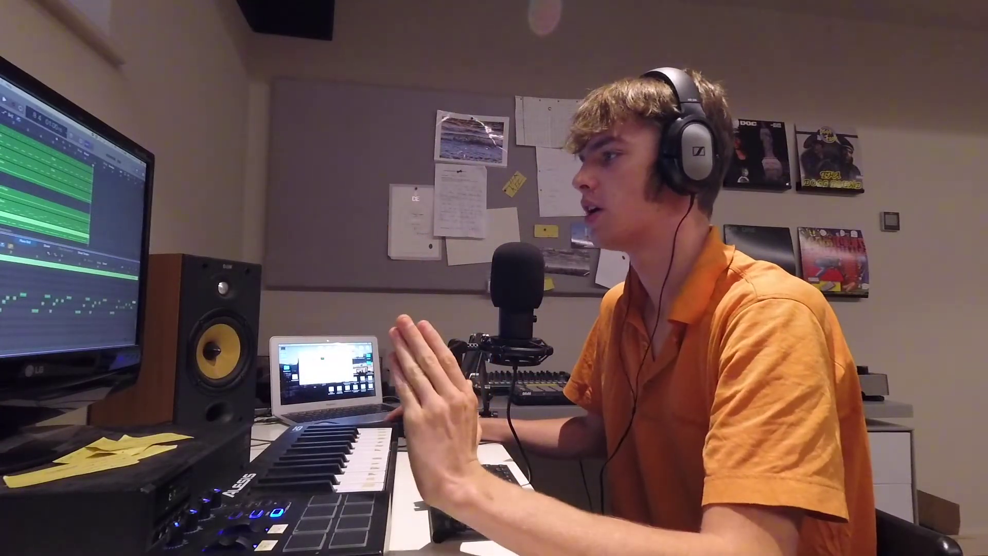
pyautogui.press('Return')
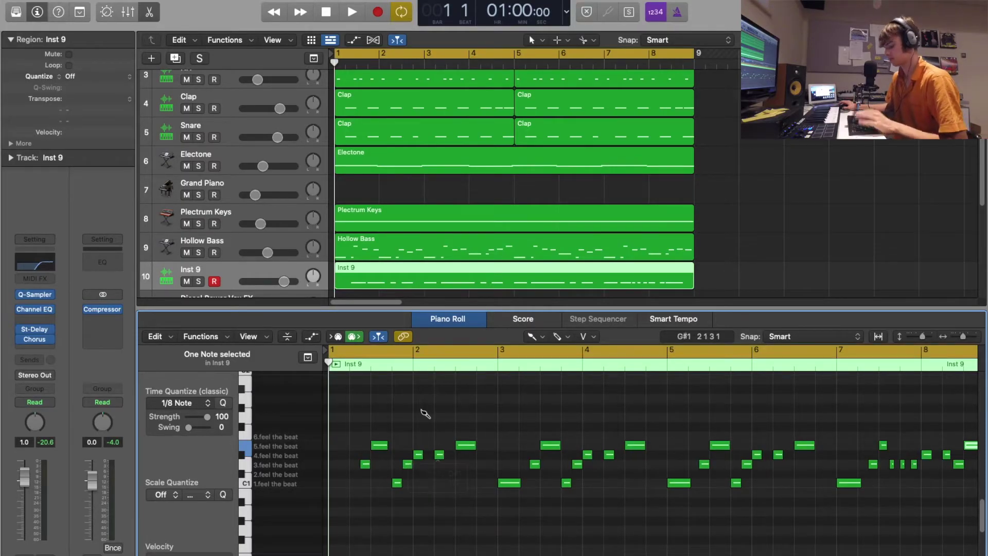
pyautogui.press('space')
pyautogui.press('t')
pyautogui.press('Escape')
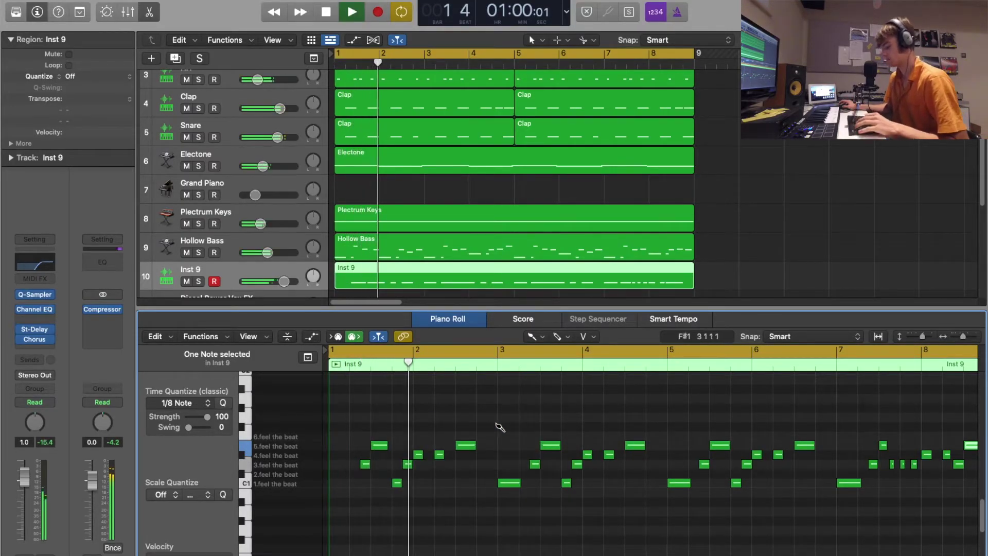
pyautogui.press('n')
pyautogui.press('n')
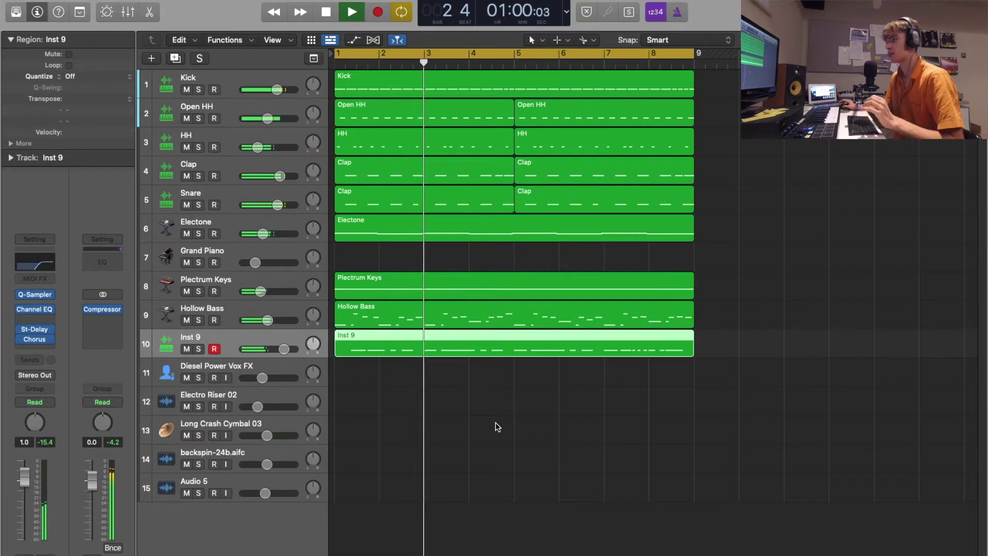
pyautogui.moveTo(51, 312)
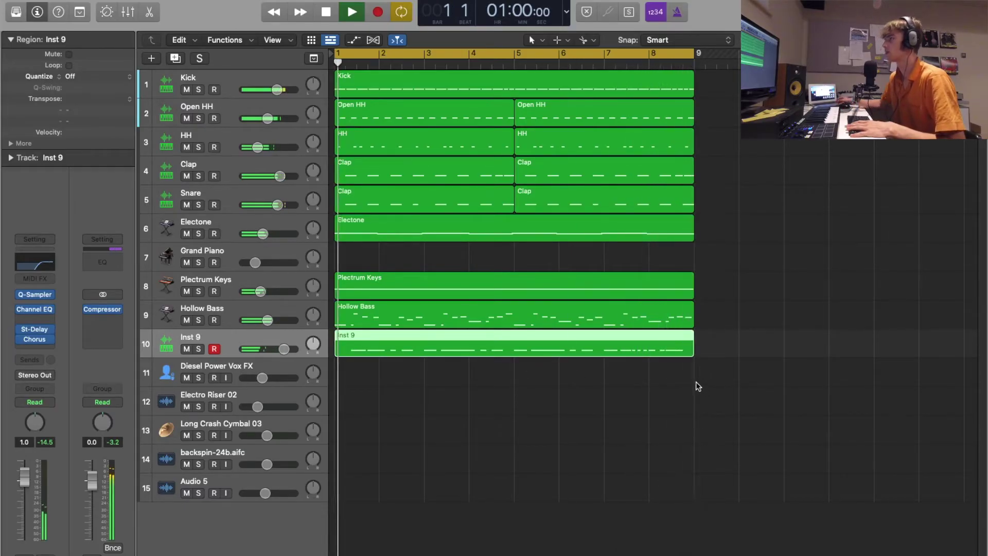
pyautogui.press('space')
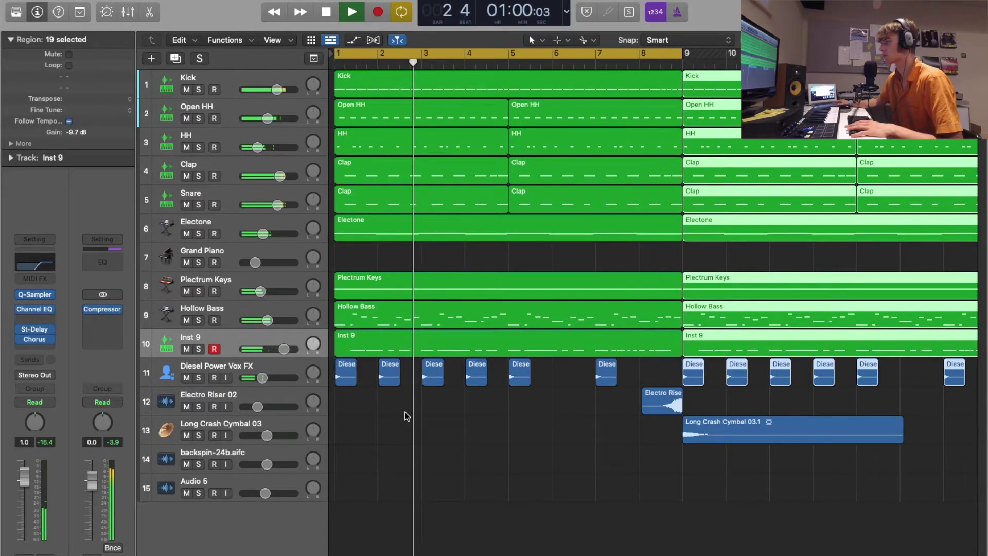
# Select all Diesel Power Vox FX regions and move them together so the first one starts exactly at bar 1
pyautogui.scroll(5, 407, 415)
pyautogui.scroll(-2, 407, 416)
pyautogui.scroll(-6, 406, 416)
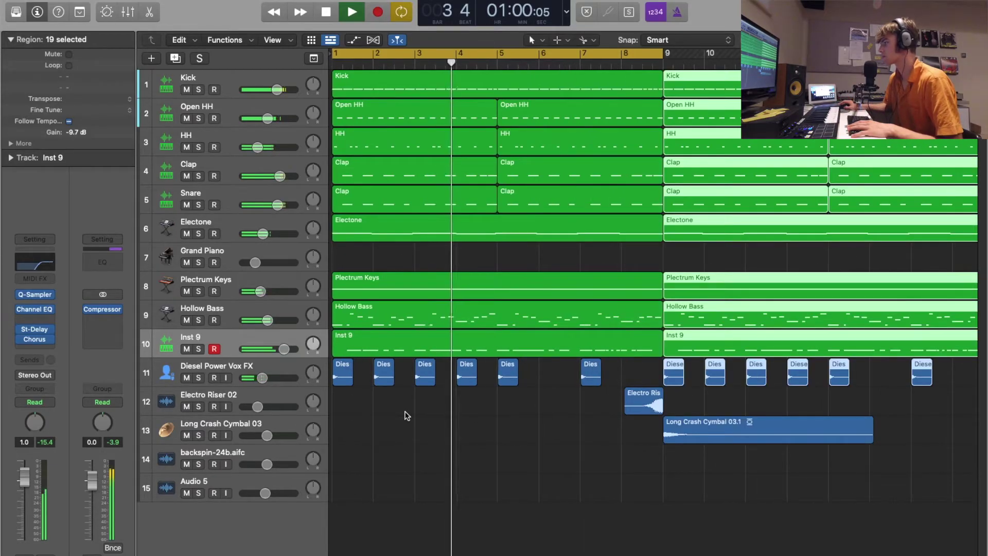
pyautogui.moveTo(940, 367); pyautogui.dragTo(347, 385)
pyautogui.scroll(8, 347, 383)
pyautogui.hscroll(-15, 347, 383)
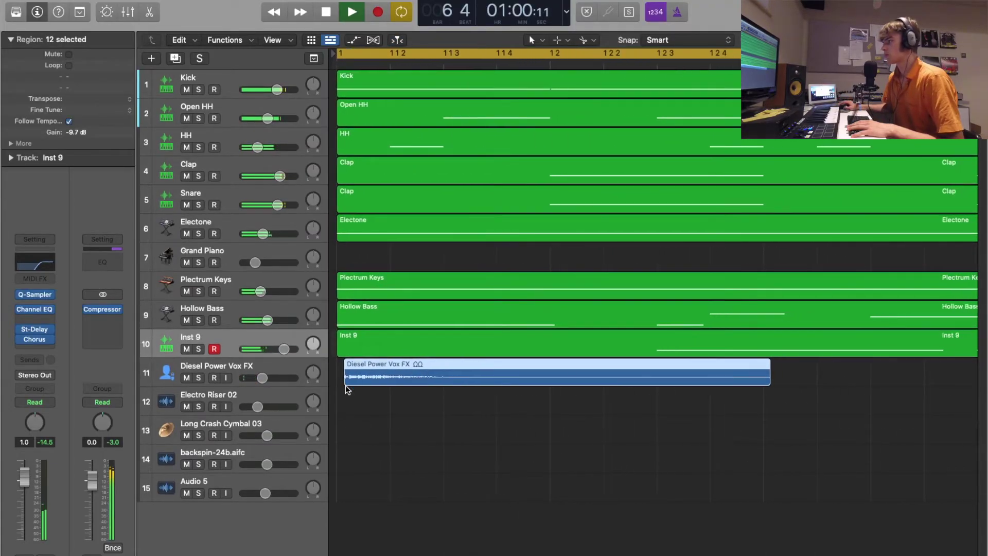
pyautogui.moveTo(358, 381); pyautogui.dragTo(342, 380)
pyautogui.click(382, 416)
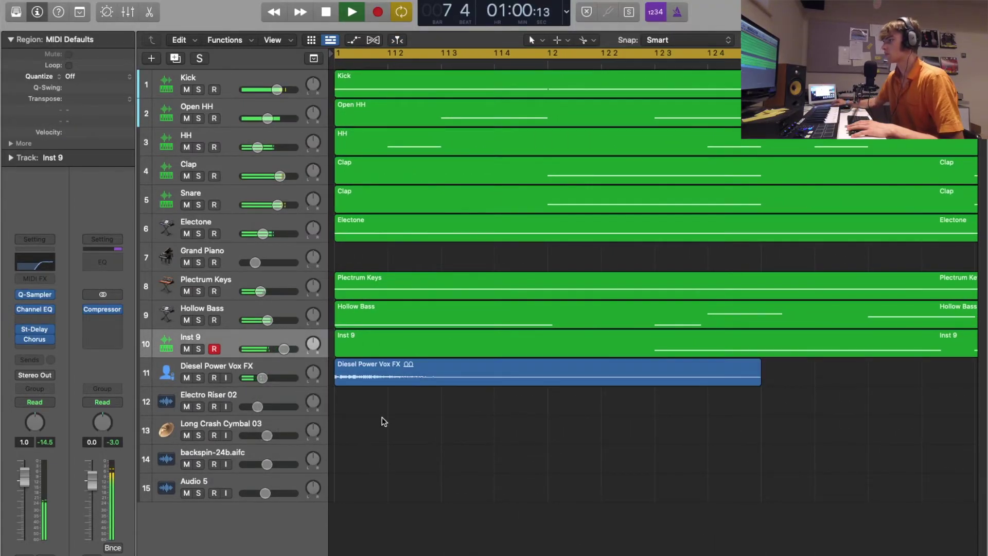
# Turn off the cycle range and delete the Hollow Bass, Plectrum Keys and Electone regions in bars 9 to 16
pyautogui.scroll(-8, 373, 428)
pyautogui.hscroll(1, 374, 428)
pyautogui.scroll(6, 373, 429)
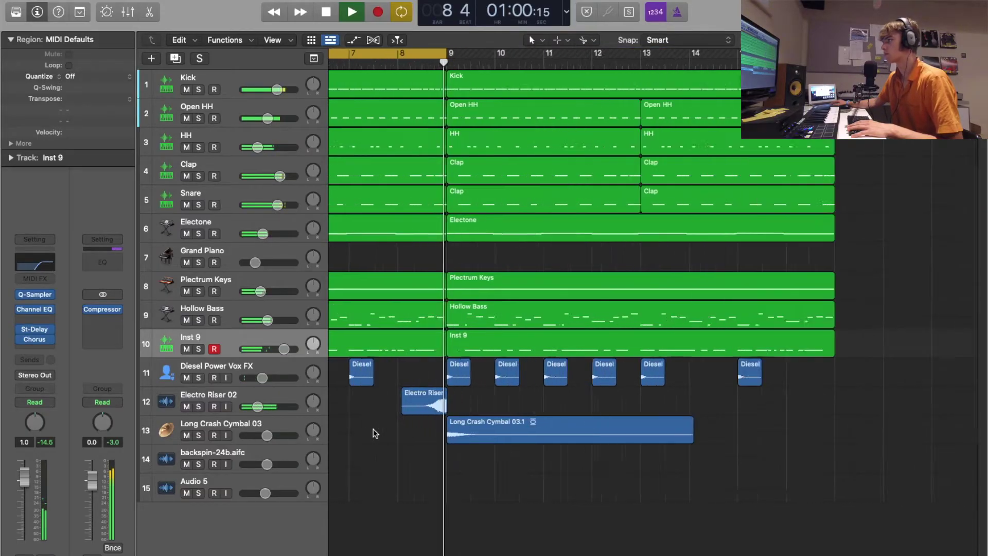
pyautogui.scroll(-4, 374, 429)
pyautogui.press('c')
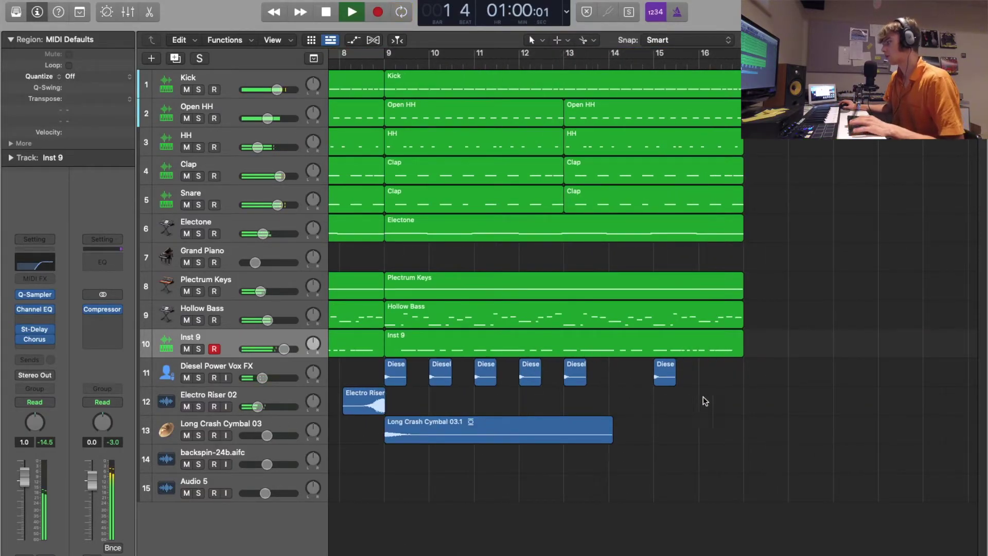
pyautogui.click(686, 315)
pyautogui.press('Delete')
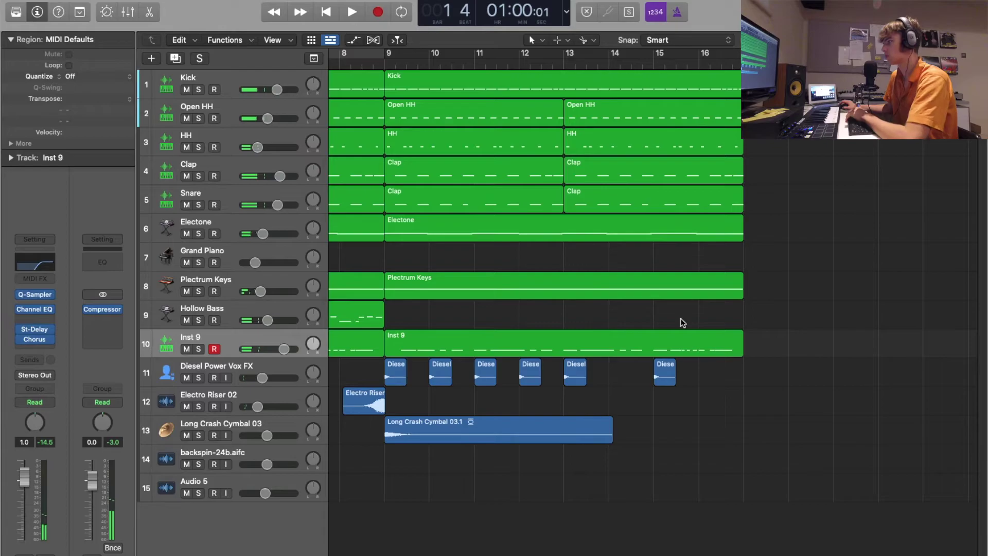
pyautogui.click(538, 284)
pyautogui.press('Delete')
pyautogui.click(511, 230)
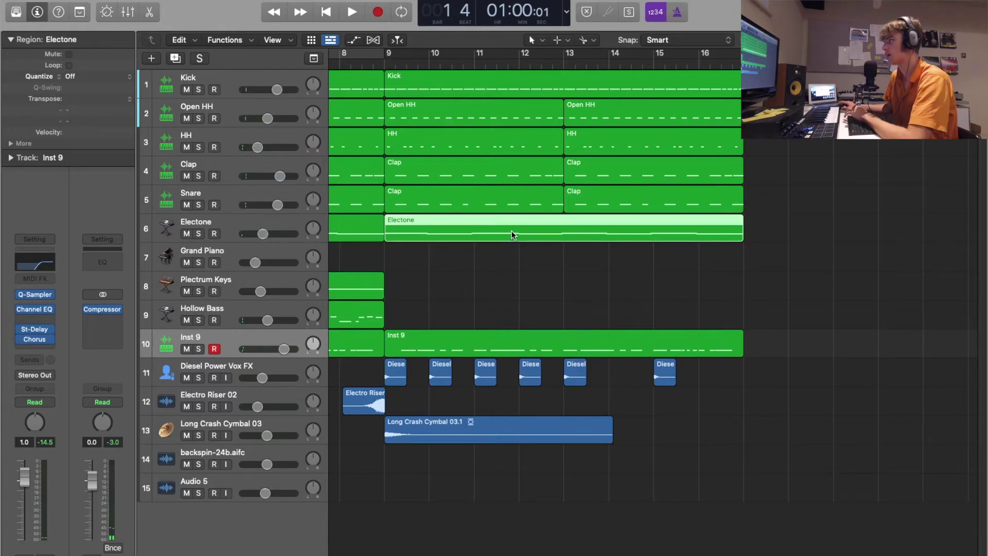
pyautogui.press('Delete')
pyautogui.click(582, 184)
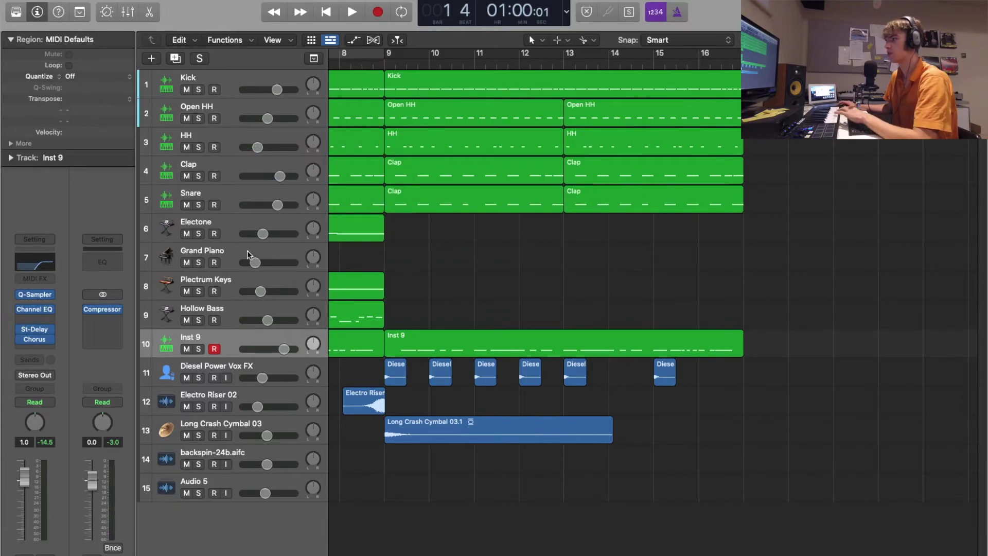
# Record a new melody on the Grand Piano track over bars 9 to 16 with the cycle range covering those bars
pyautogui.click(243, 254)
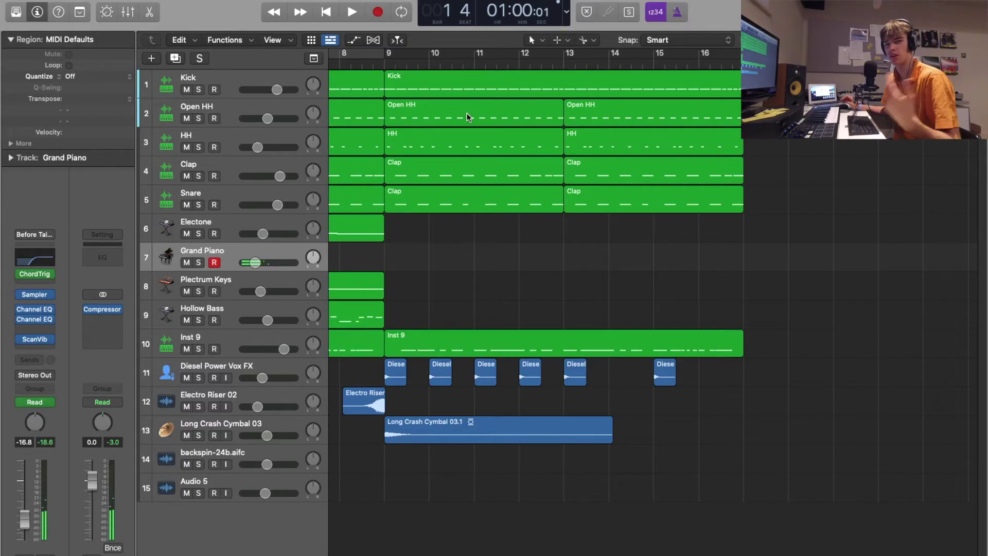
pyautogui.press('super+Right')
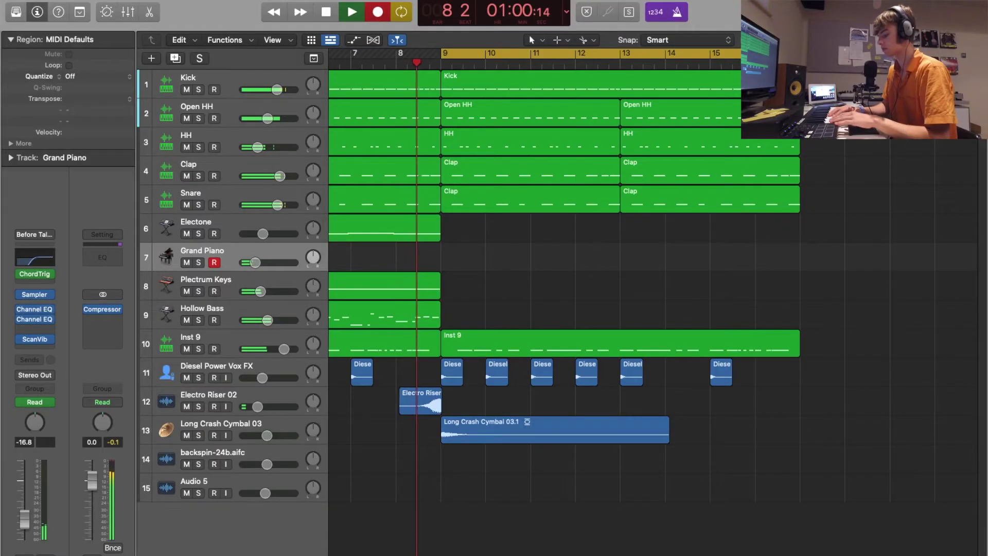
pyautogui.press('r')
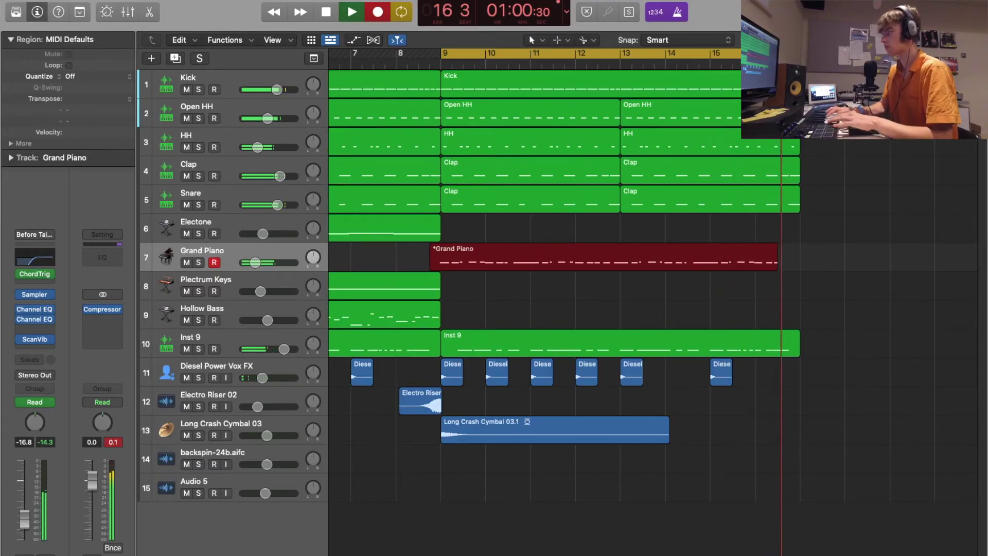
pyautogui.press('space')
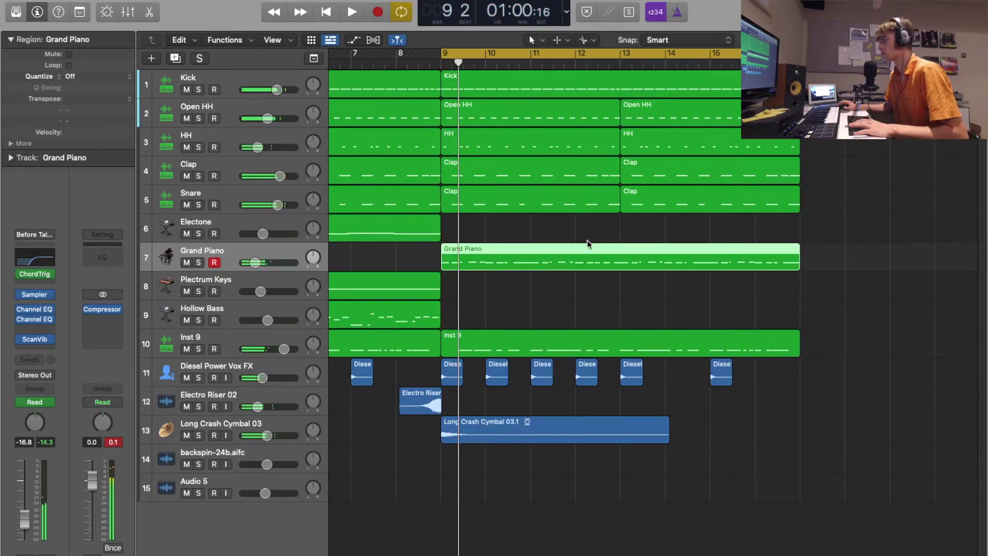
# Copy the Grand Piano region in bars 9 to 16 to the Hollow Bass track and transpose its notes down one octave
pyautogui.moveTo(537, 255); pyautogui.dragTo(534, 315)
pyautogui.click(569, 187)
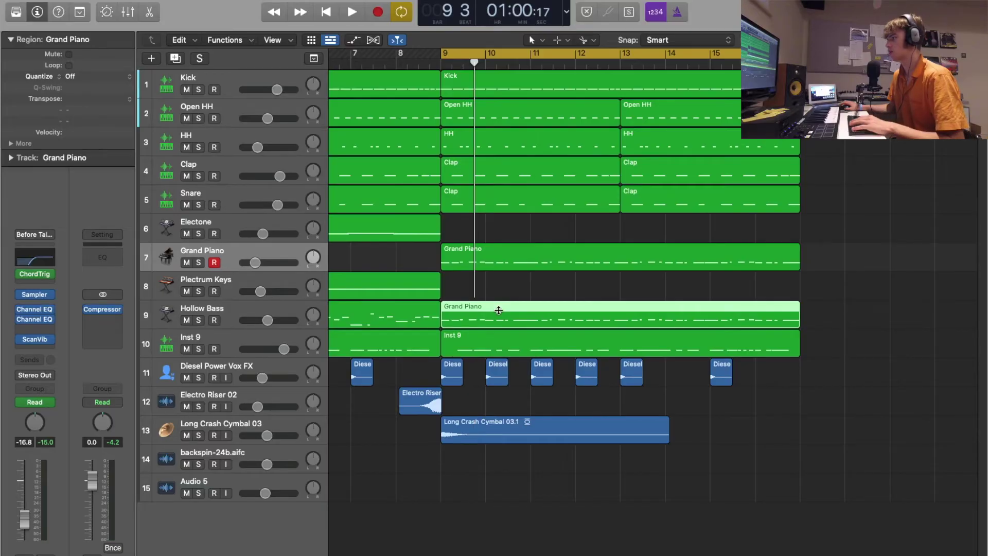
pyautogui.doubleClick(499, 311)
pyautogui.press('super+Left')
pyautogui.press('super+Left')
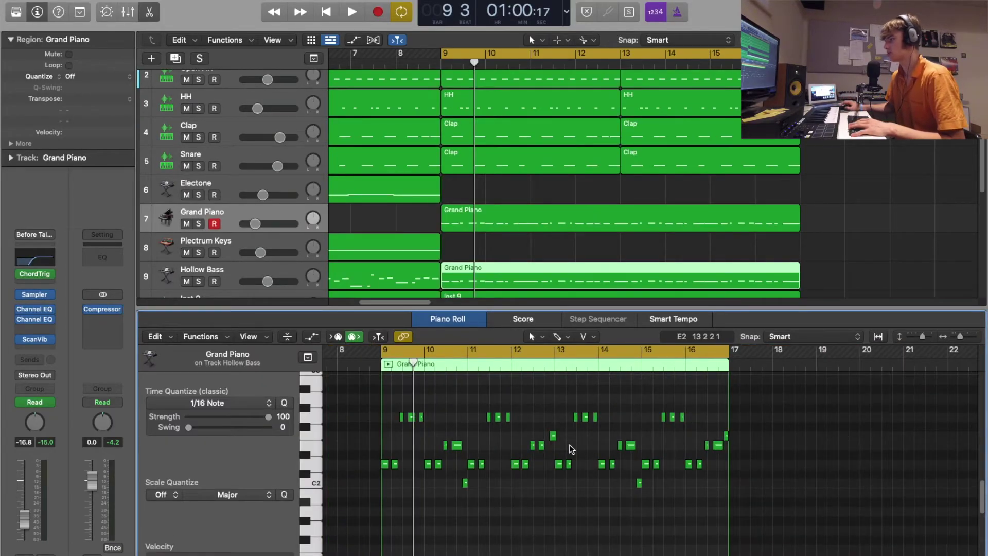
pyautogui.moveTo(769, 389); pyautogui.dragTo(384, 552)
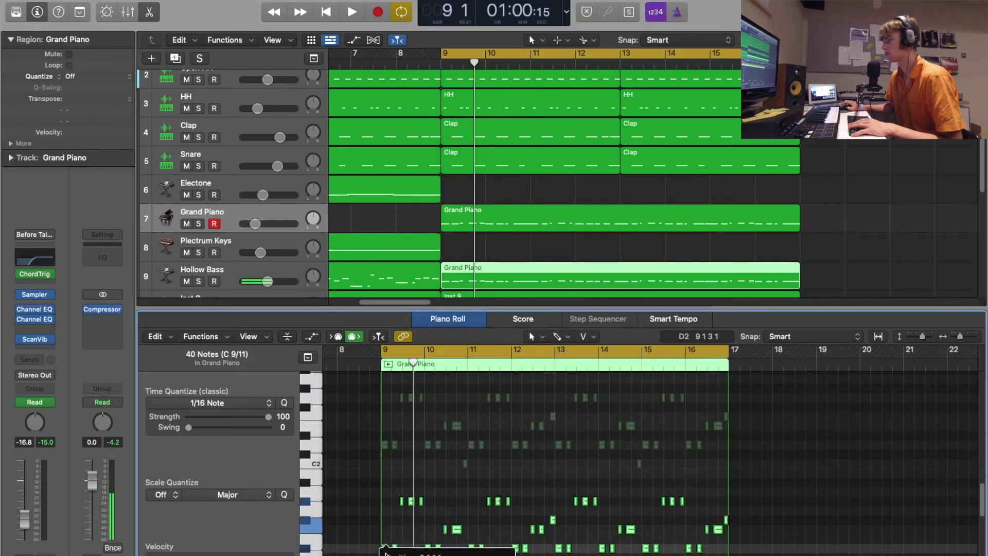
pyautogui.press('space')
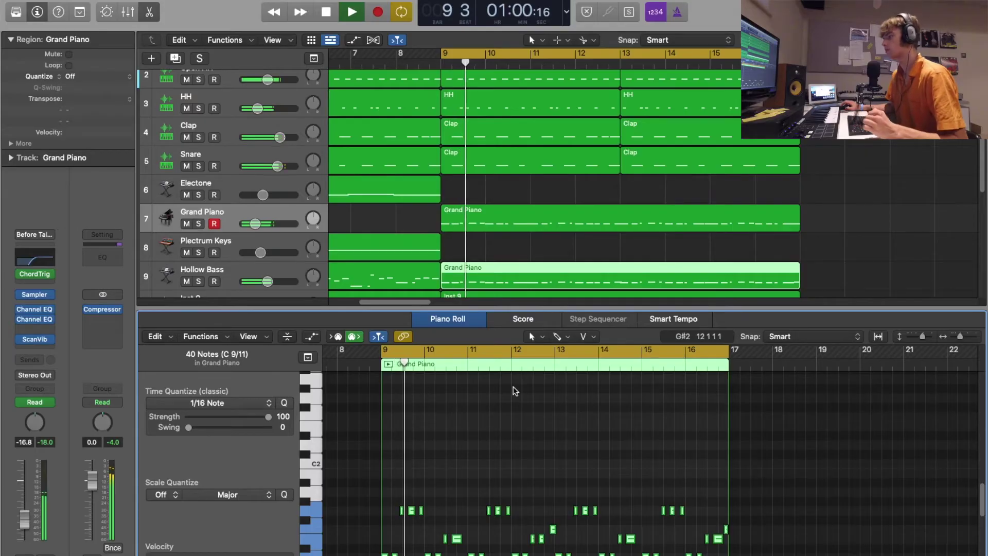
pyautogui.scroll(-3, 512, 476)
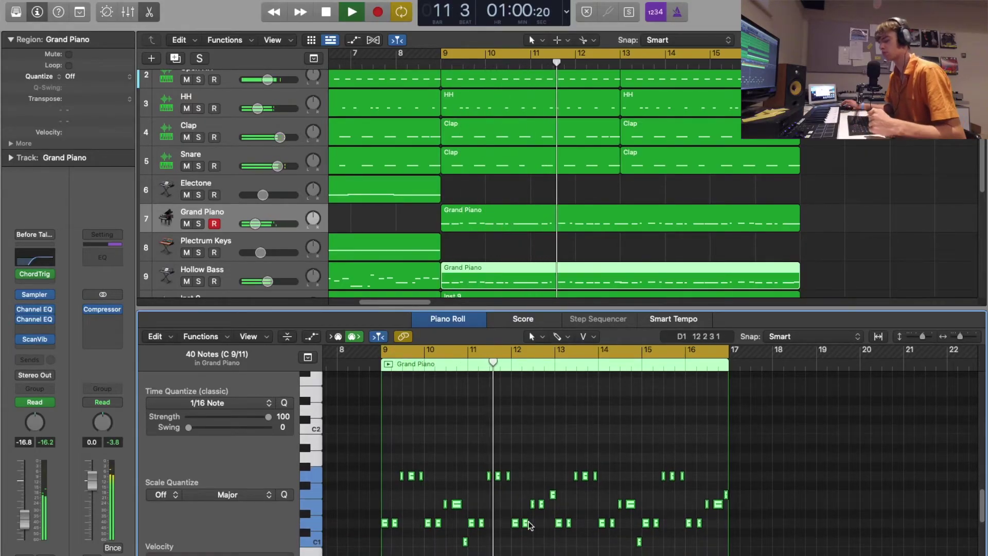
# In the Hollow Bass copy, shorten the E1 note before bar 11 to one beat and trim the overlapping C1 notes before bars 11 and 15
pyautogui.scroll(5, 533, 519)
pyautogui.hscroll(-5, 534, 518)
pyautogui.scroll(-5, 534, 518)
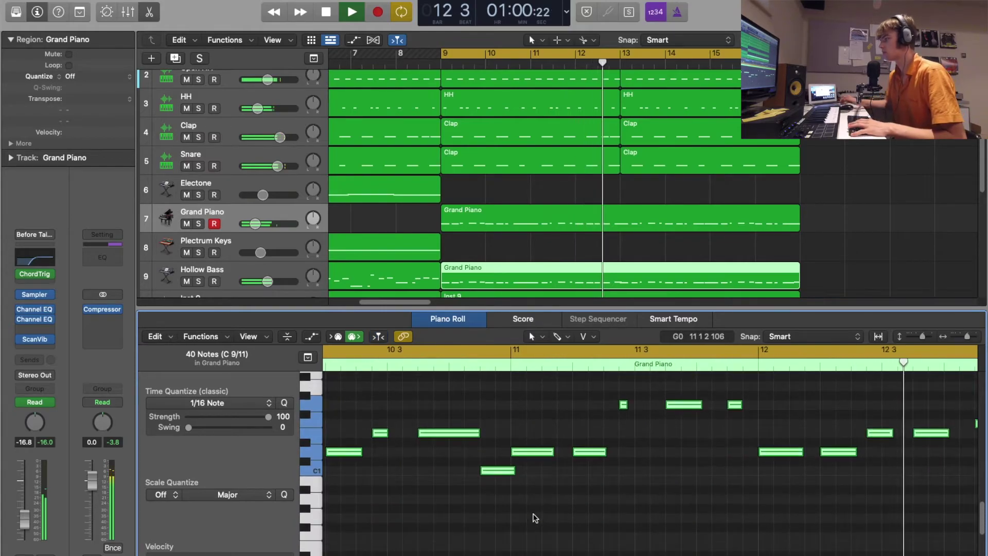
pyautogui.click(481, 445)
pyautogui.click(480, 436)
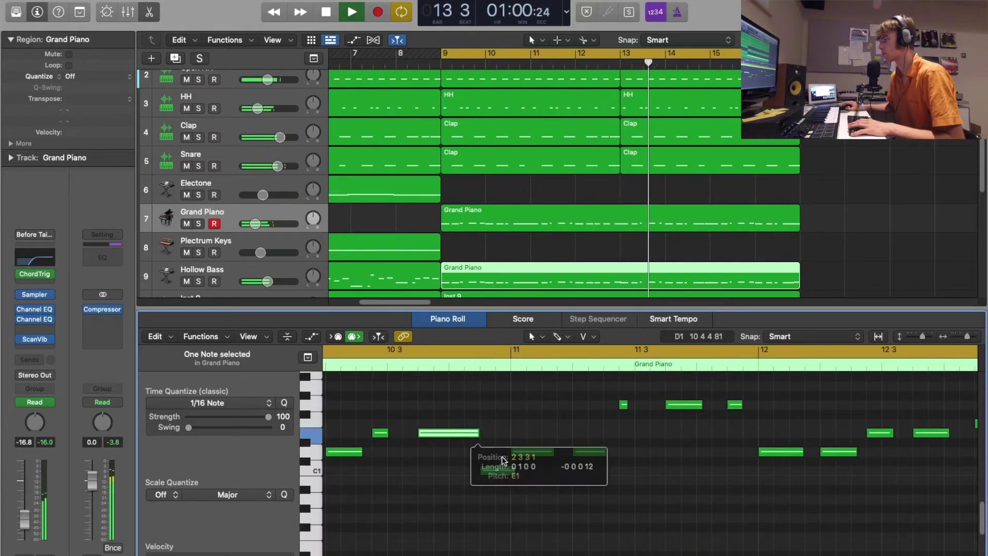
pyautogui.moveTo(514, 470); pyautogui.dragTo(510, 470)
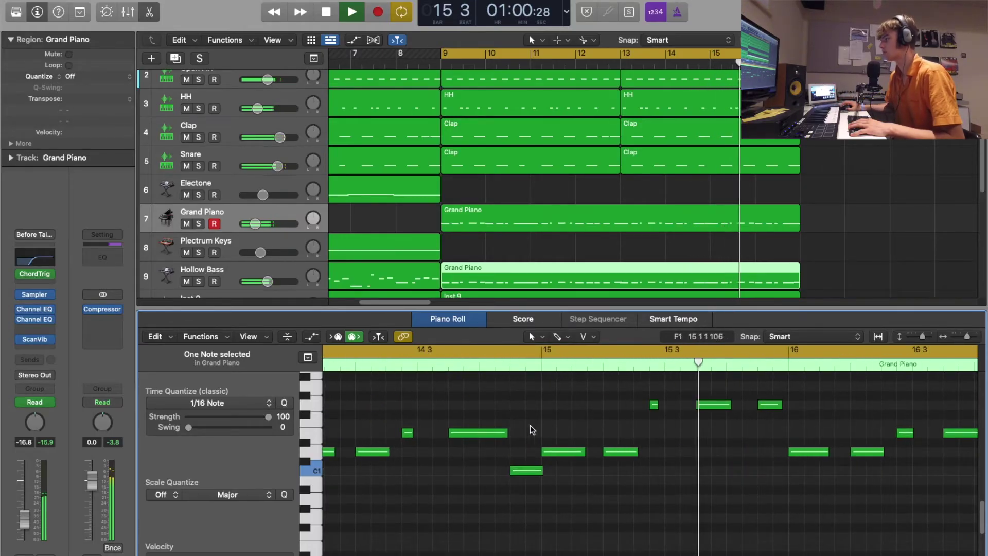
pyautogui.moveTo(539, 470); pyautogui.dragTo(536, 470)
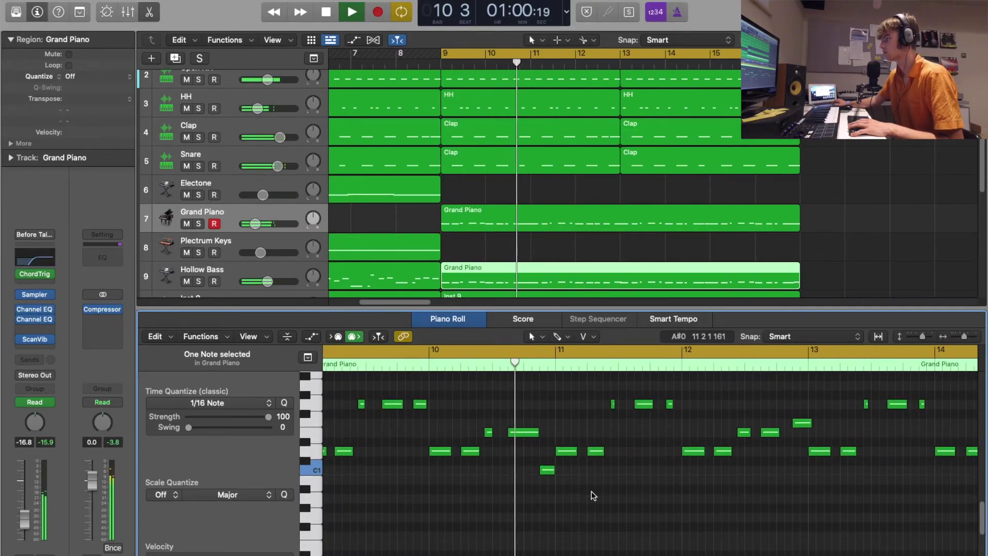
# Close the piano roll and extend the cycle range back to bar 1 so it covers bars 1 to 16
pyautogui.press('super+Left')
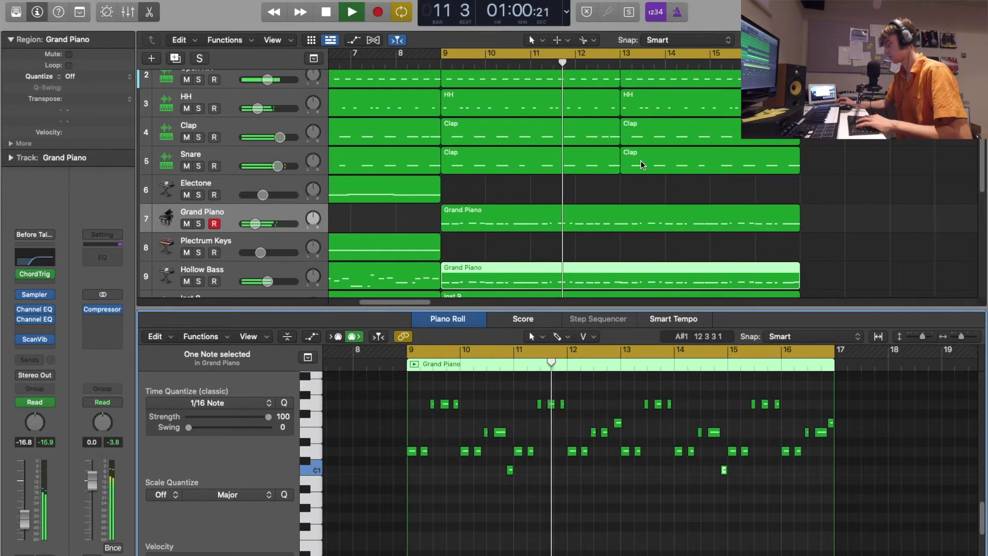
pyautogui.press('n')
pyautogui.press('n')
pyautogui.press('super+Left')
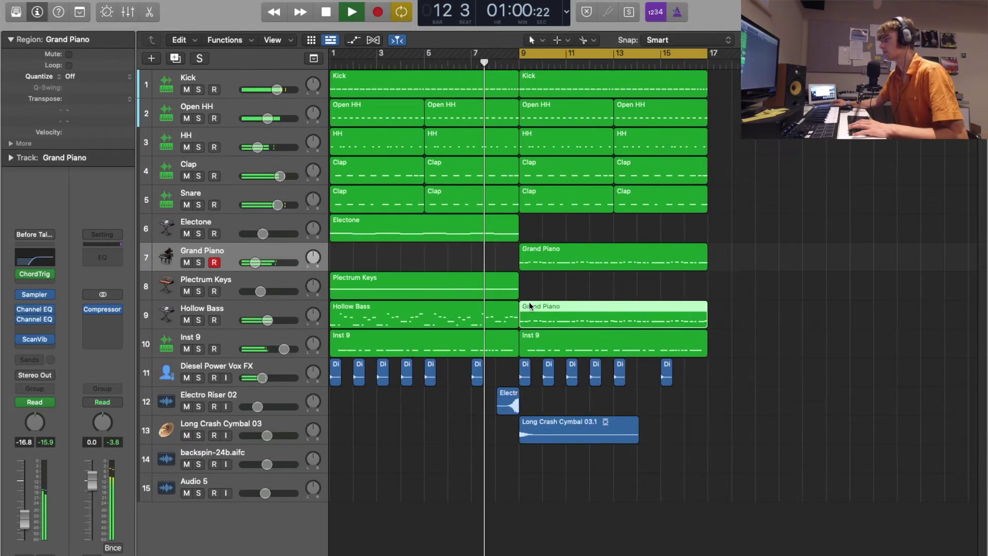
pyautogui.scroll(-5, 468, 351)
pyautogui.scroll(5, 467, 351)
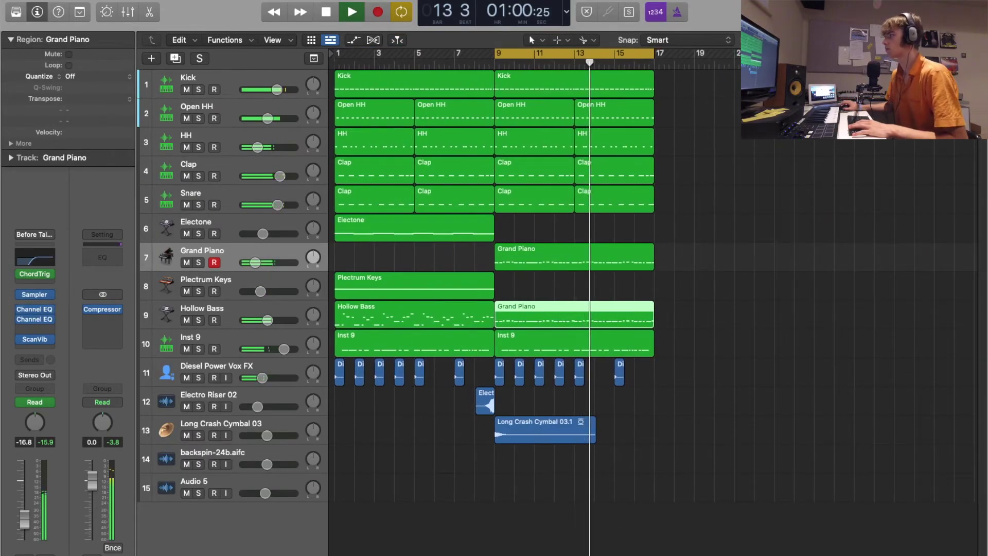
pyautogui.moveTo(495, 53); pyautogui.dragTo(332, 53)
# Mute the Open HH, HH, Clap and Snare tracks during playback and unmute all four again
pyautogui.moveTo(187, 205); pyautogui.dragTo(186, 114)
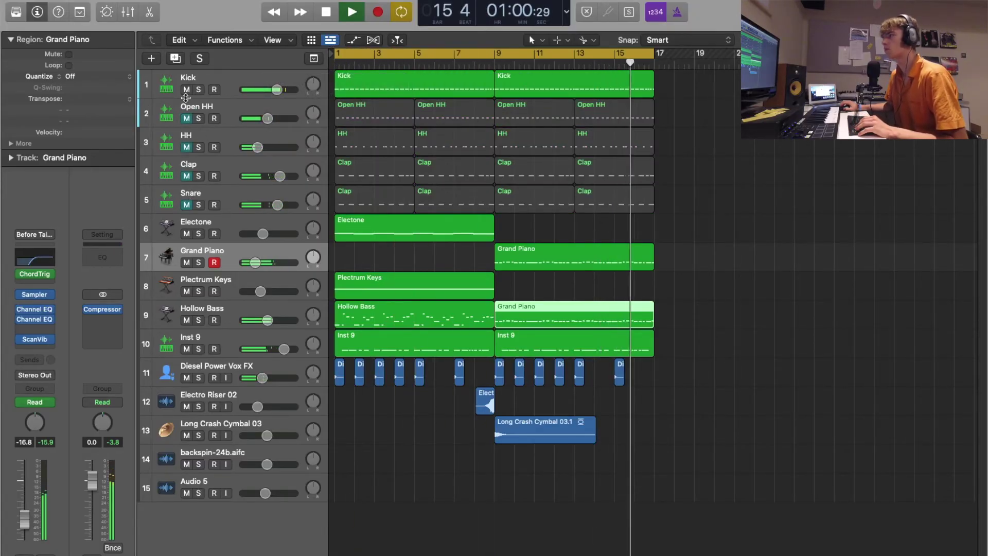
pyautogui.click(187, 118)
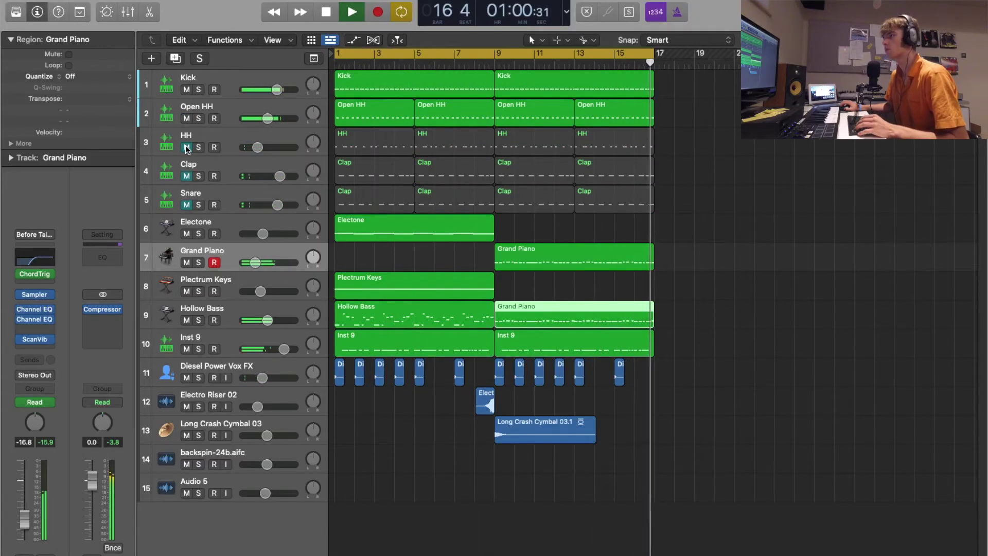
pyautogui.moveTo(186, 148); pyautogui.dragTo(192, 194)
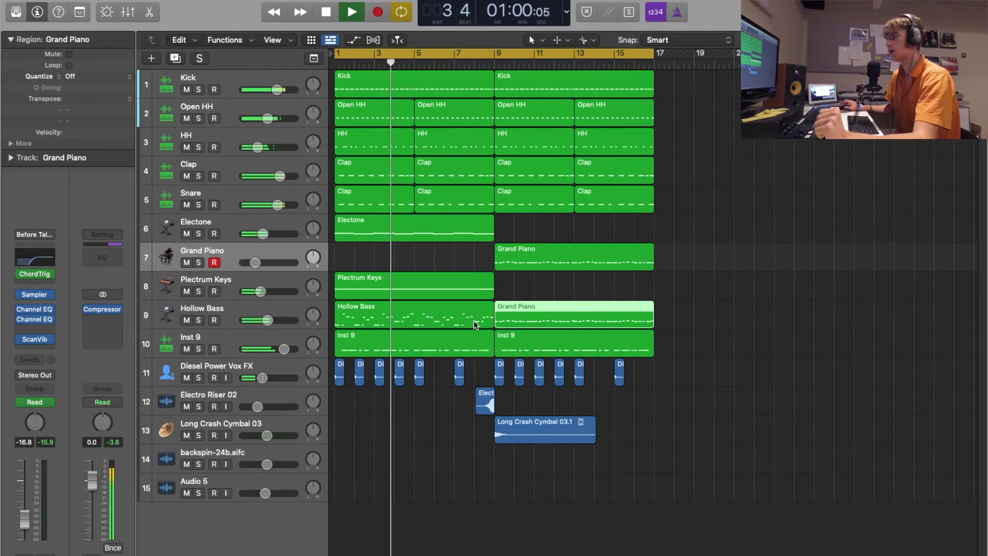
# Restart playback of the 16-bar cycle and mute the Open HH and Kick tracks in turn, unmuting each again
pyautogui.press('space')
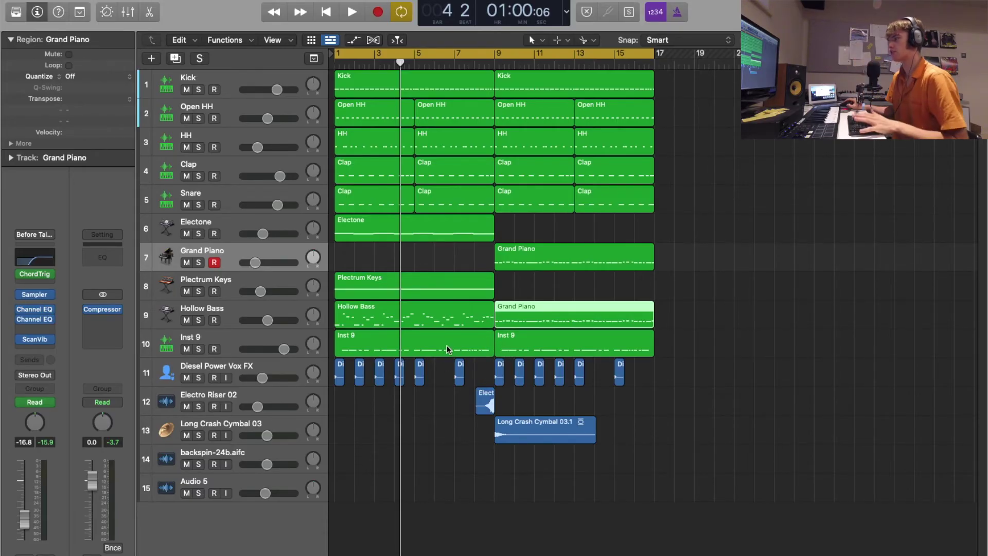
pyautogui.press('space')
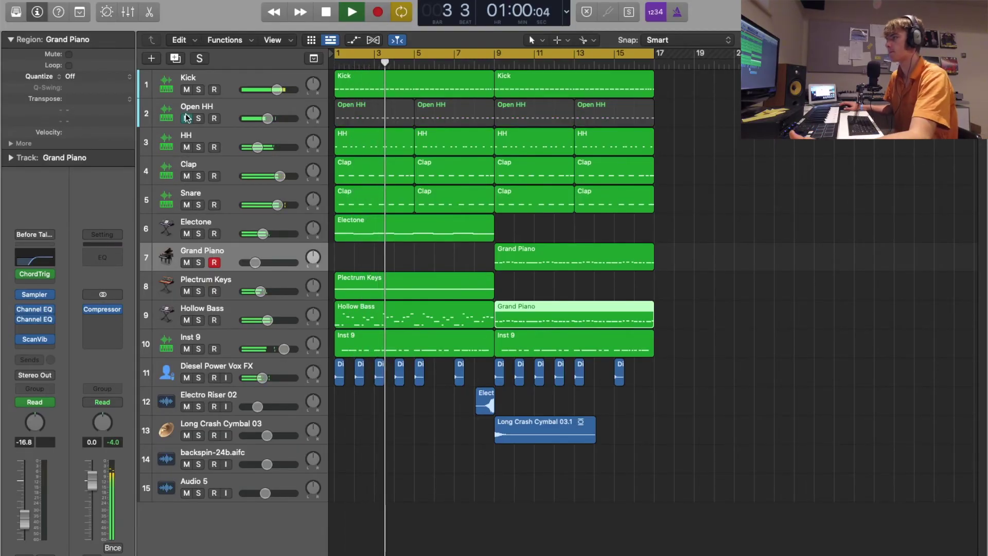
pyautogui.click(186, 90)
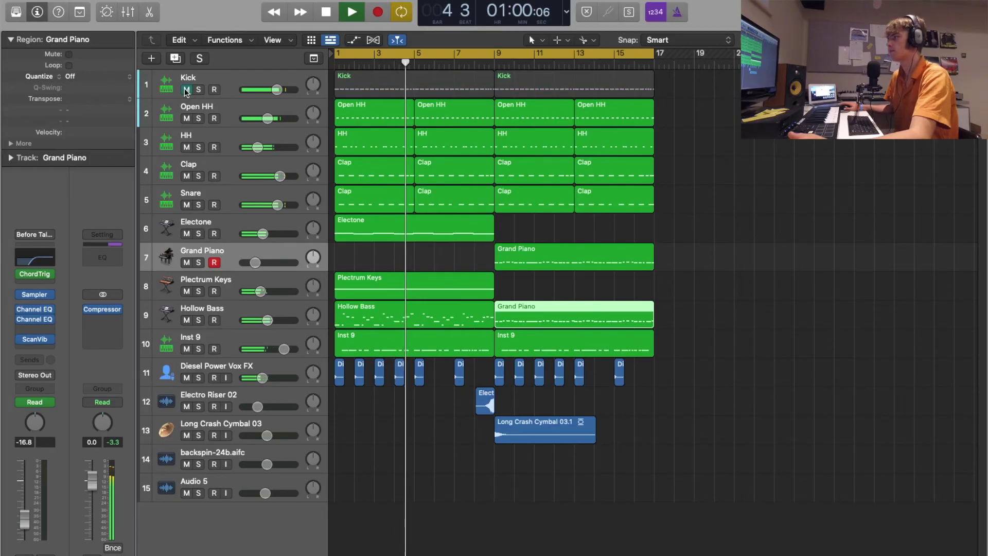
pyautogui.click(186, 90)
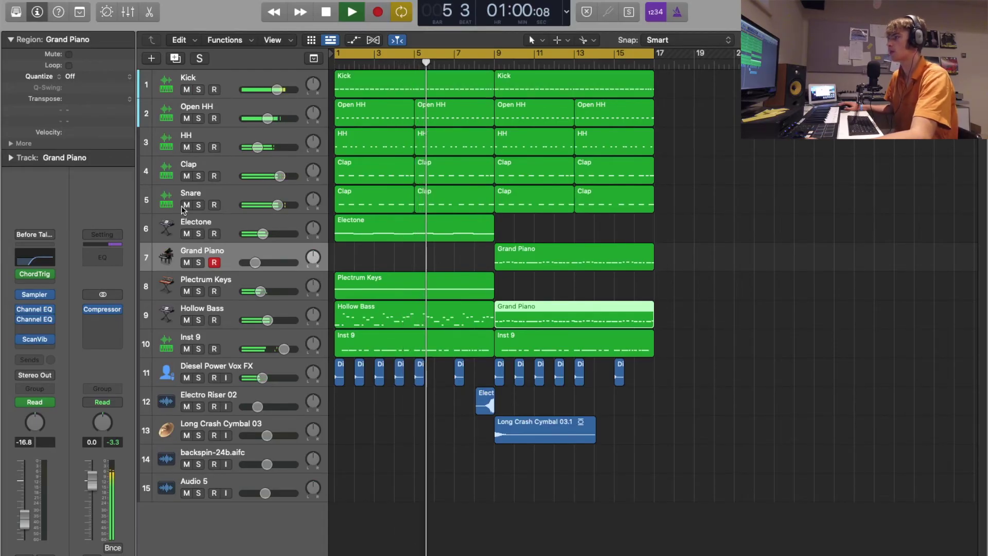
# Mute and unmute the Clap and Snare tracks together twice while the beat plays
pyautogui.click(187, 177)
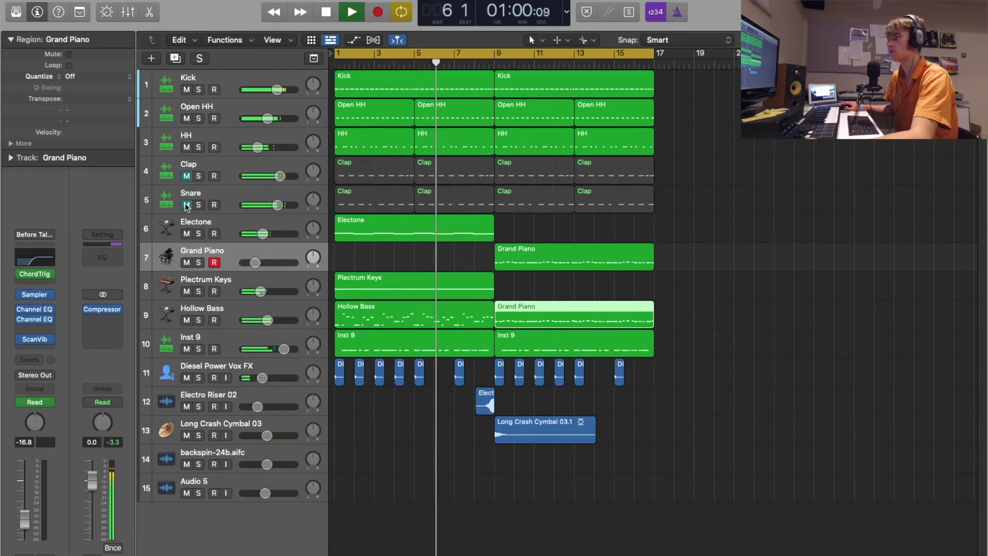
pyautogui.click(187, 176)
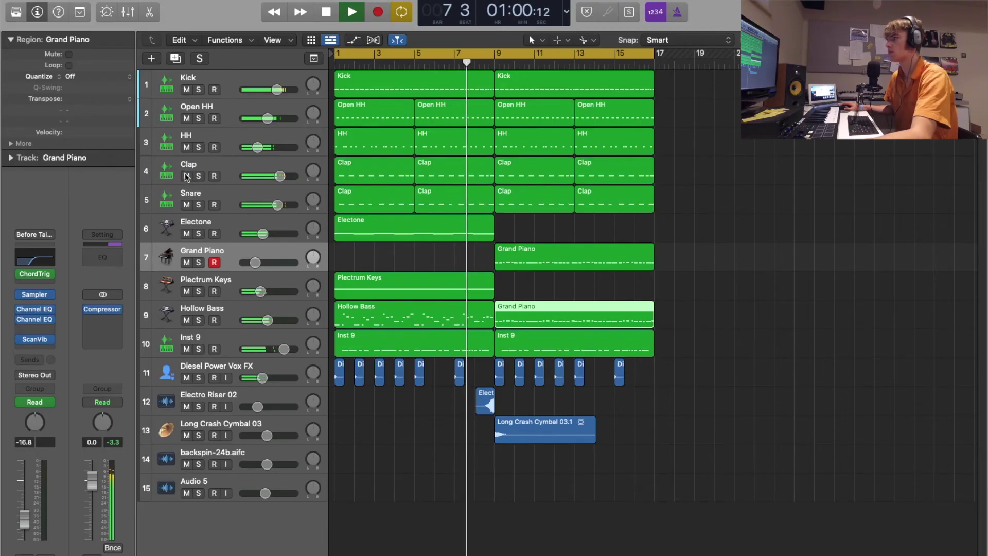
pyautogui.click(187, 177)
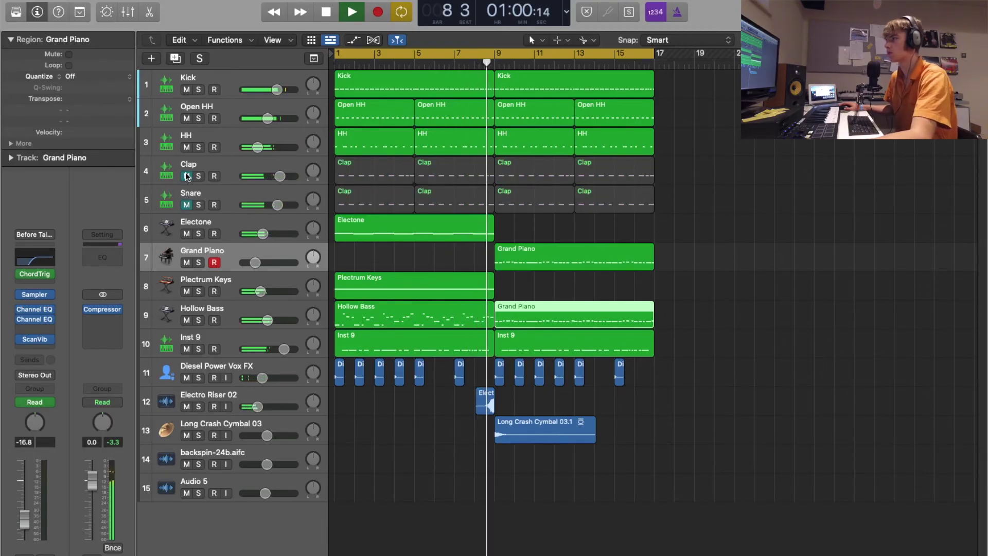
pyautogui.click(187, 177)
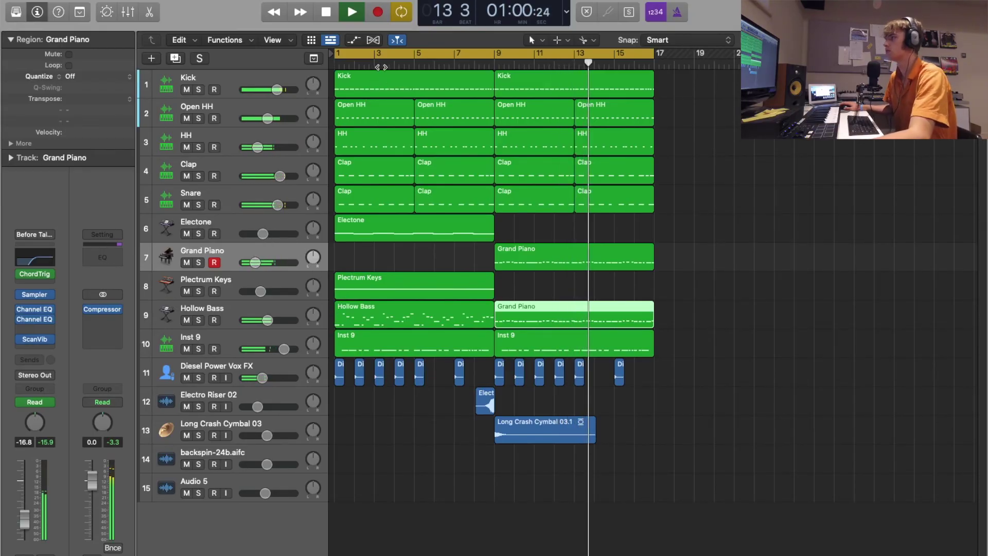
# Mute the Open HH, HH, Clap, Snare and Electone tracks near the end of the cycle and unmute all five as it restarts
pyautogui.click(186, 117)
pyautogui.click(186, 147)
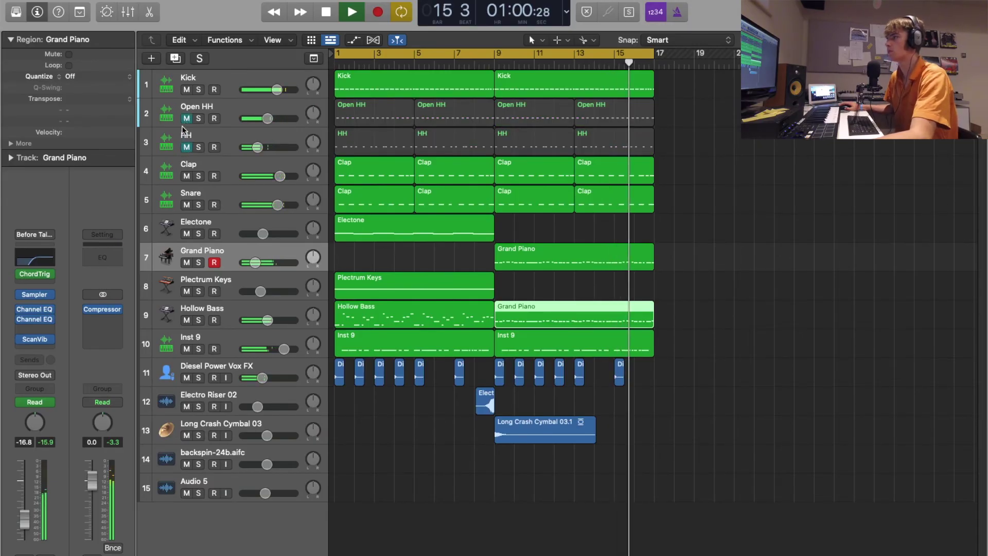
pyautogui.click(186, 117)
pyautogui.click(186, 147)
pyautogui.click(186, 204)
pyautogui.click(186, 234)
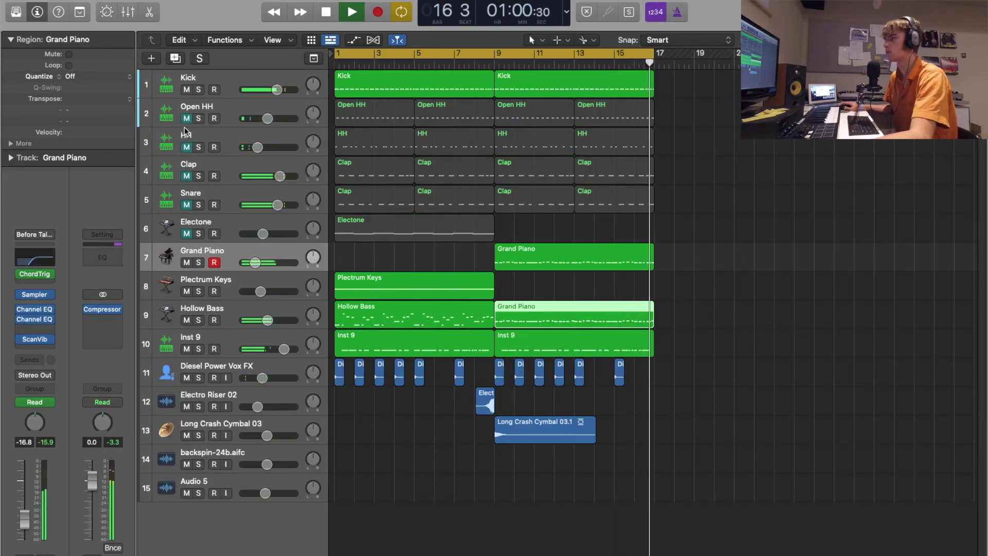
pyautogui.click(186, 234)
pyautogui.click(187, 205)
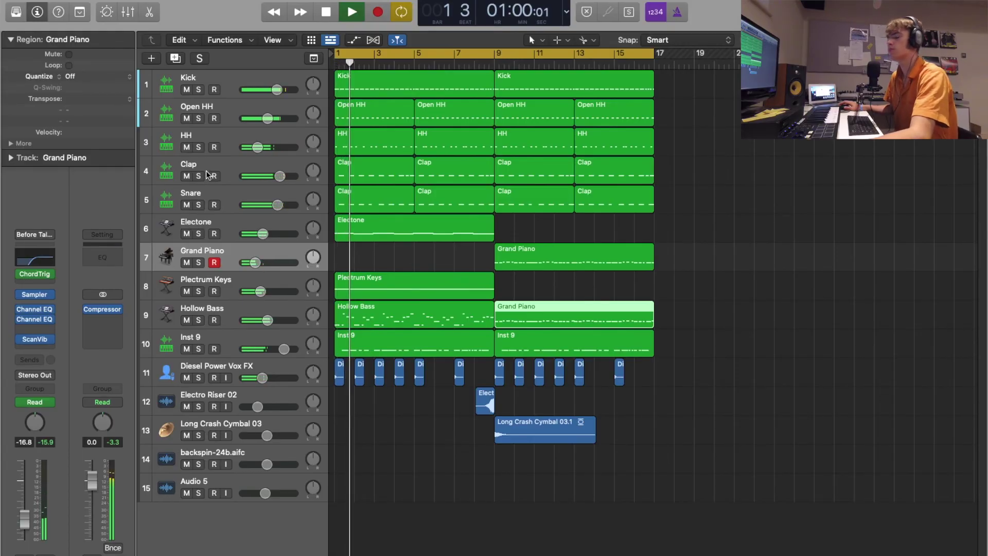